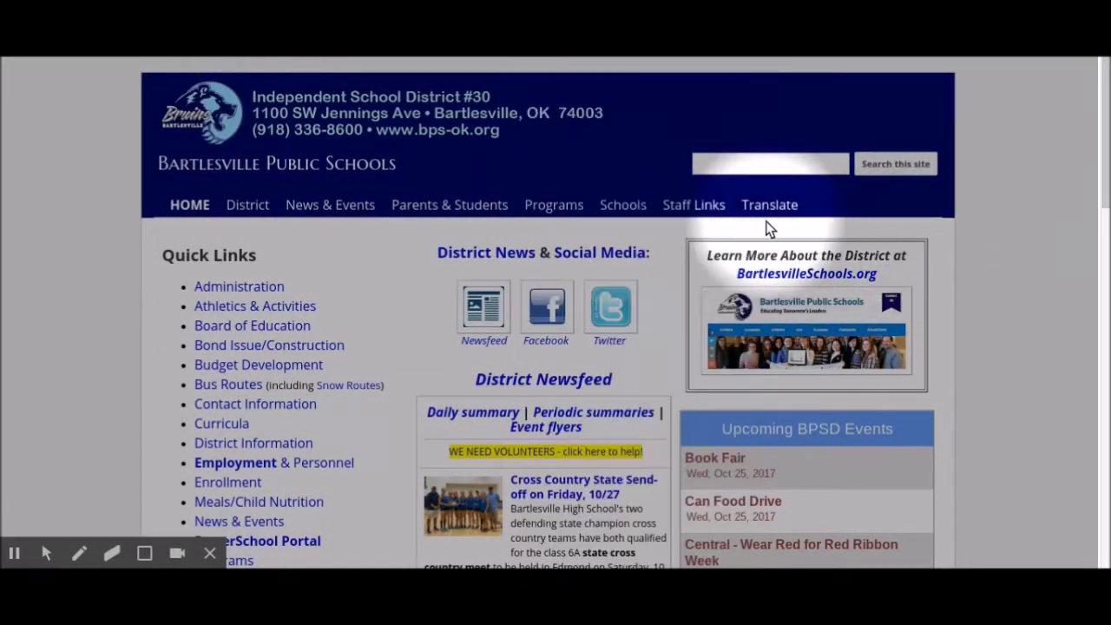
Open the 6-12 STAFF: Canvas login page from the Staff Links menu
mouse_move(709, 219)
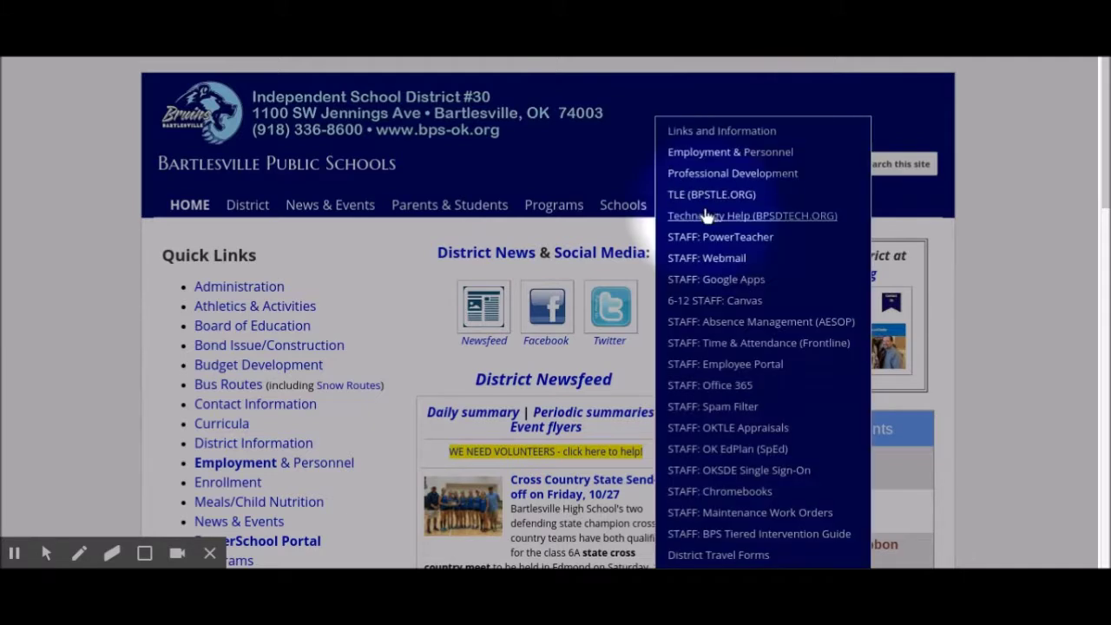
click(703, 304)
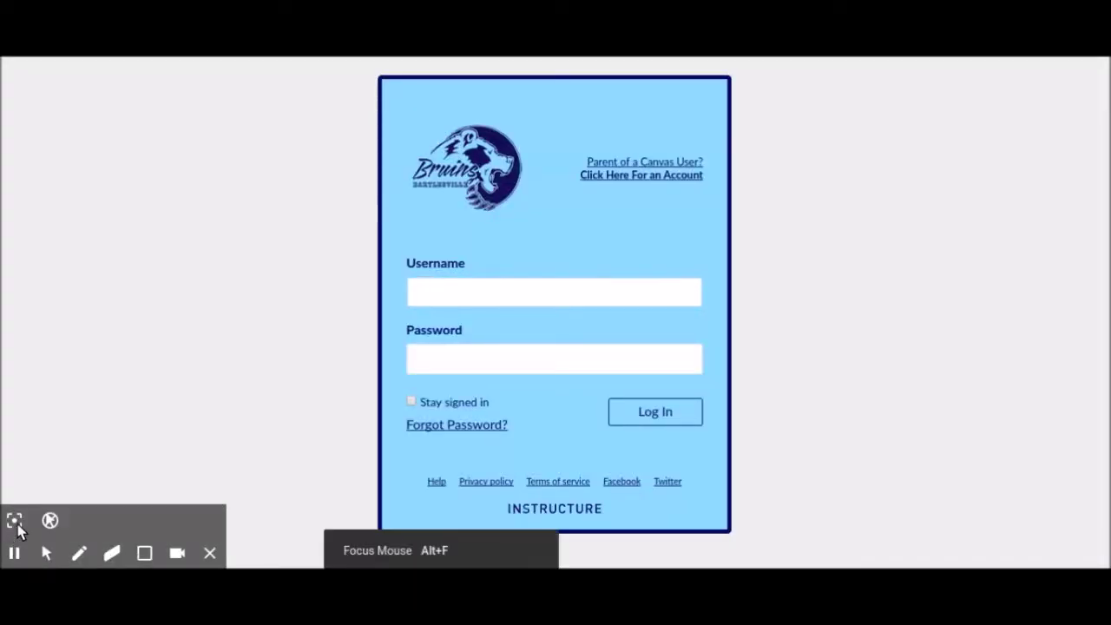
Sign in to Canvas with the staff account's username and password
click(14, 520)
click(456, 291)
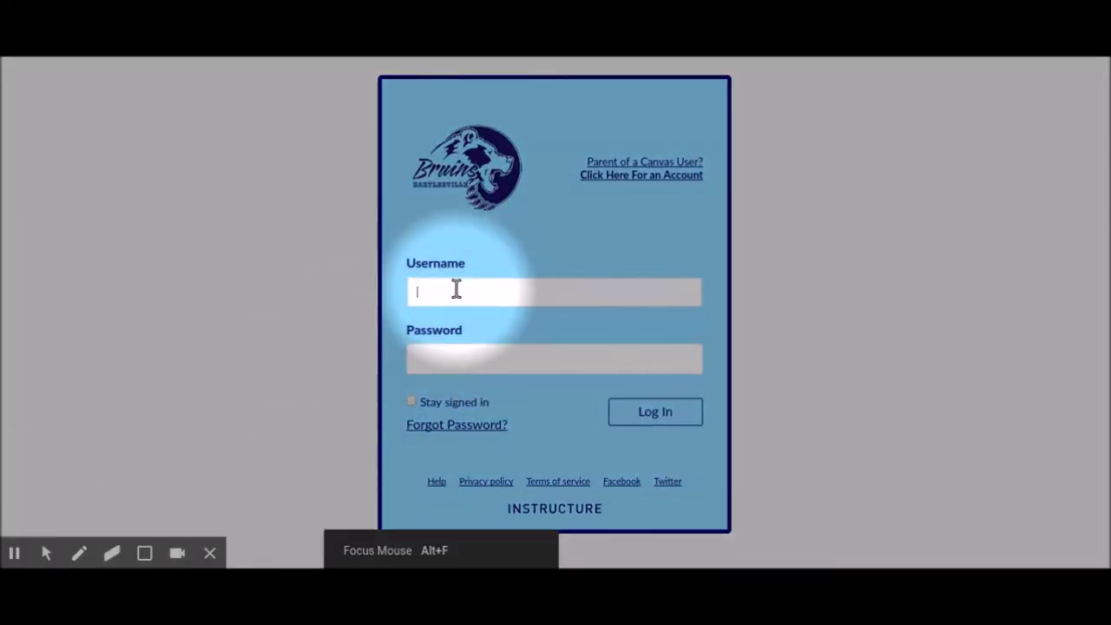
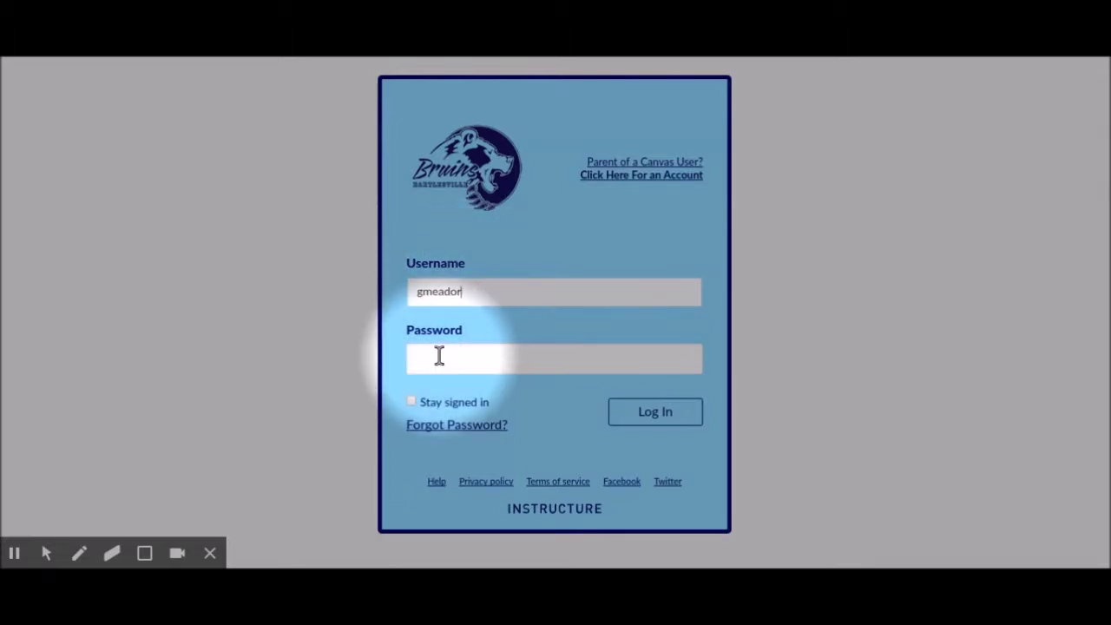
click(435, 361)
text(••••••)
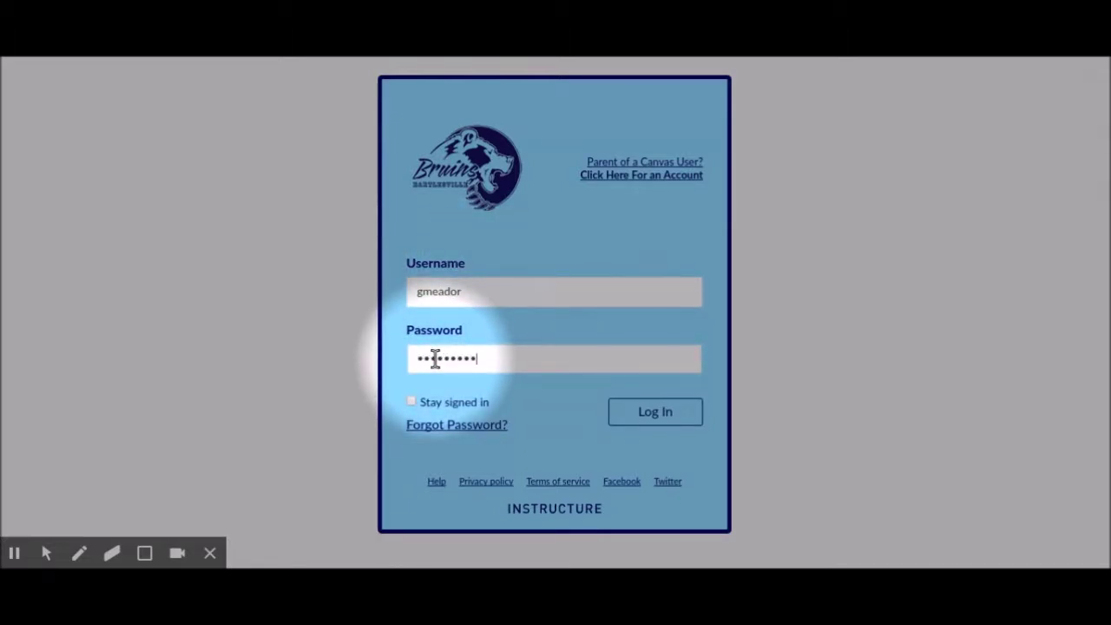
text(•)
click(657, 411)
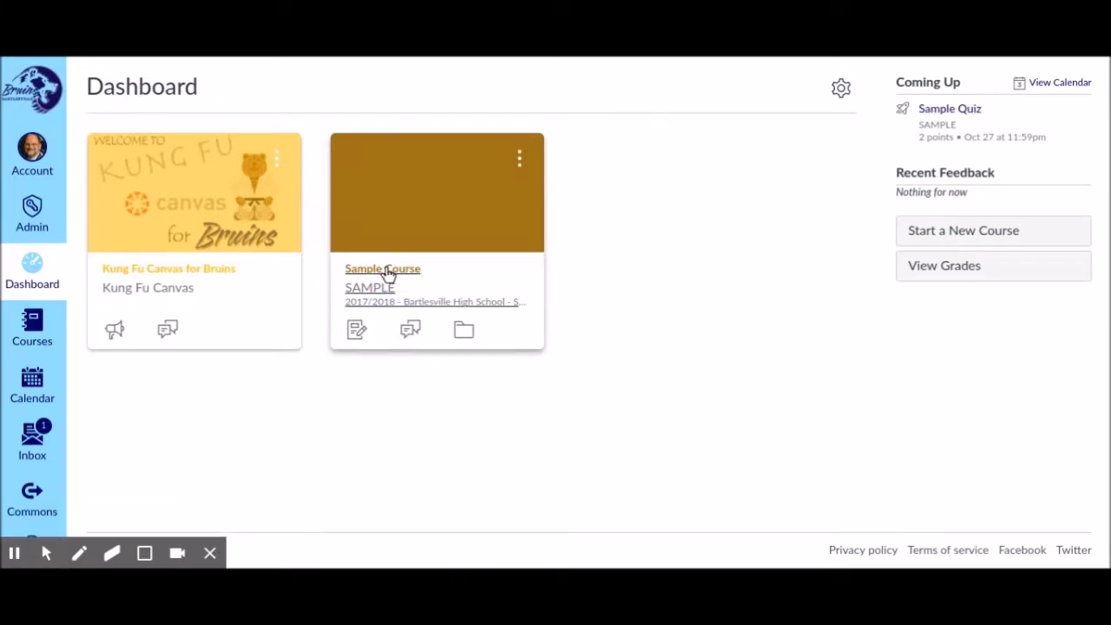
Open the Sample Course and scroll its Syllabus page down to the course navigation
click(388, 270)
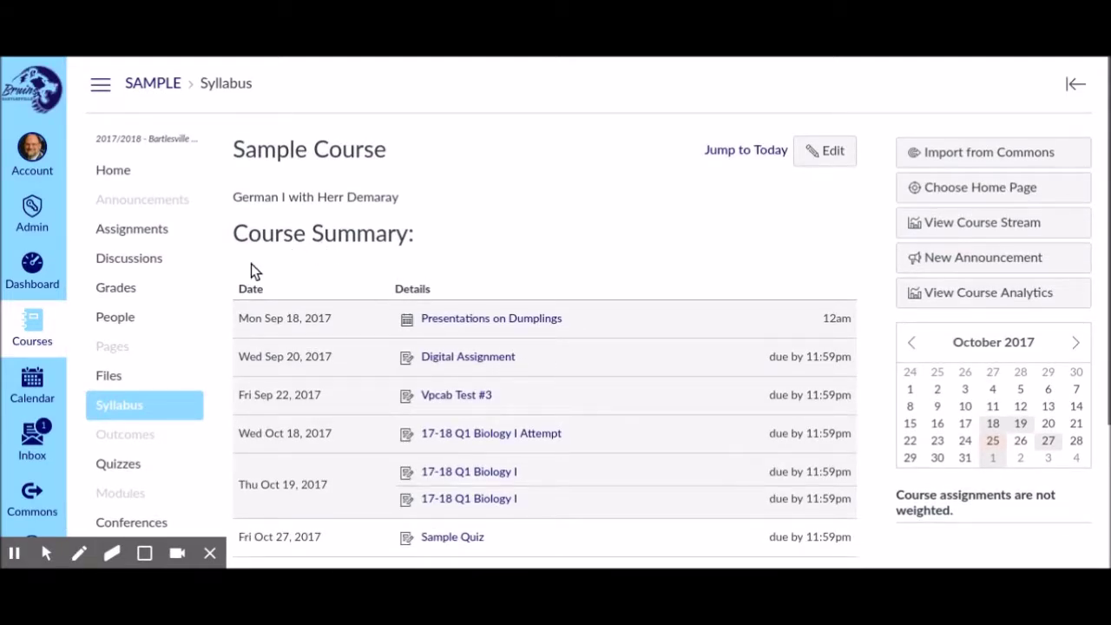
scroll(136, 362, down, 1)
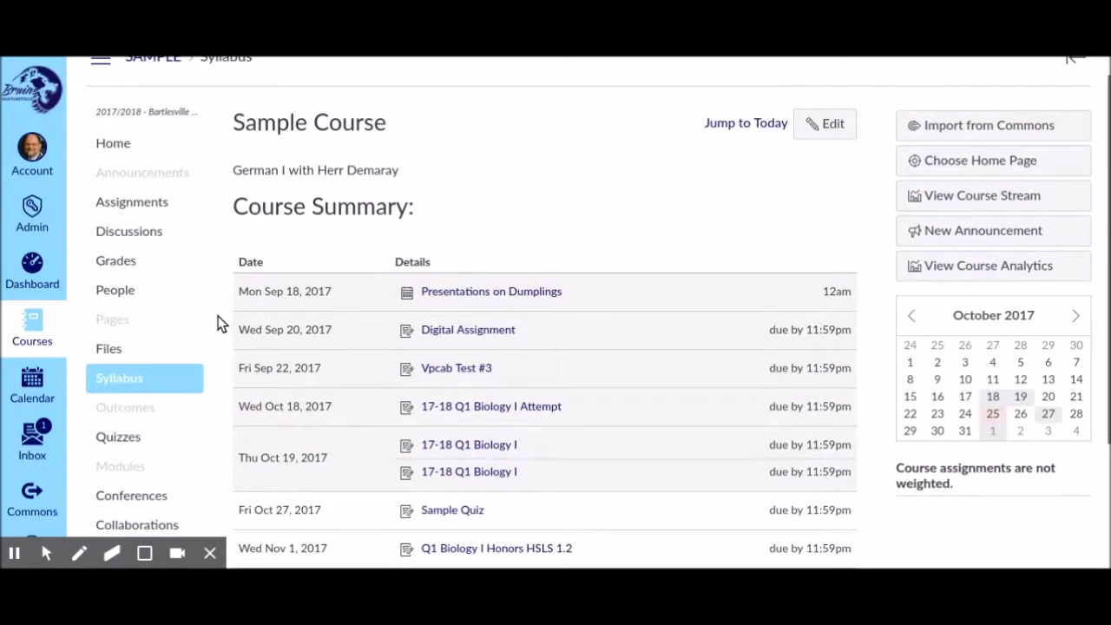
scroll(203, 330, down, 5)
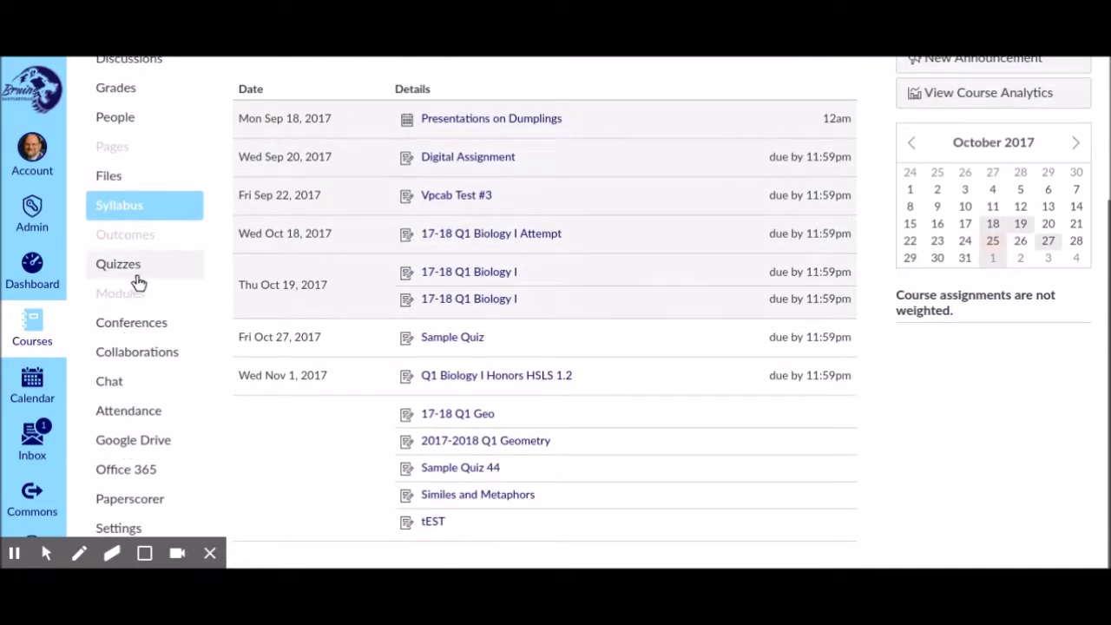
Open the course's PaperScorer tool and start Create Answer Sheet without Quiz
click(133, 501)
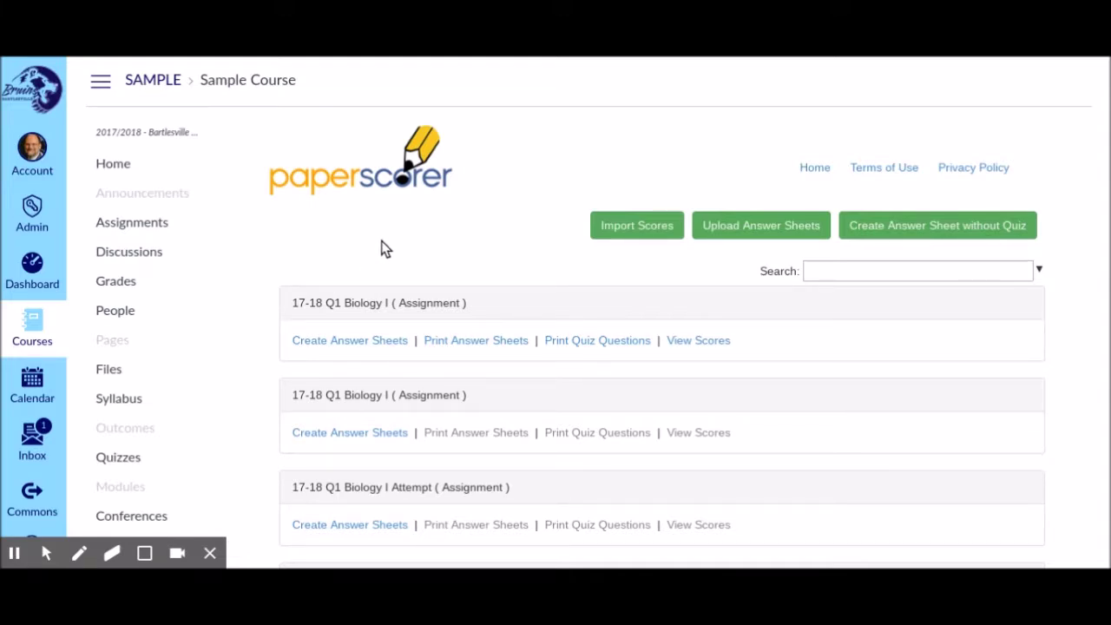
click(929, 227)
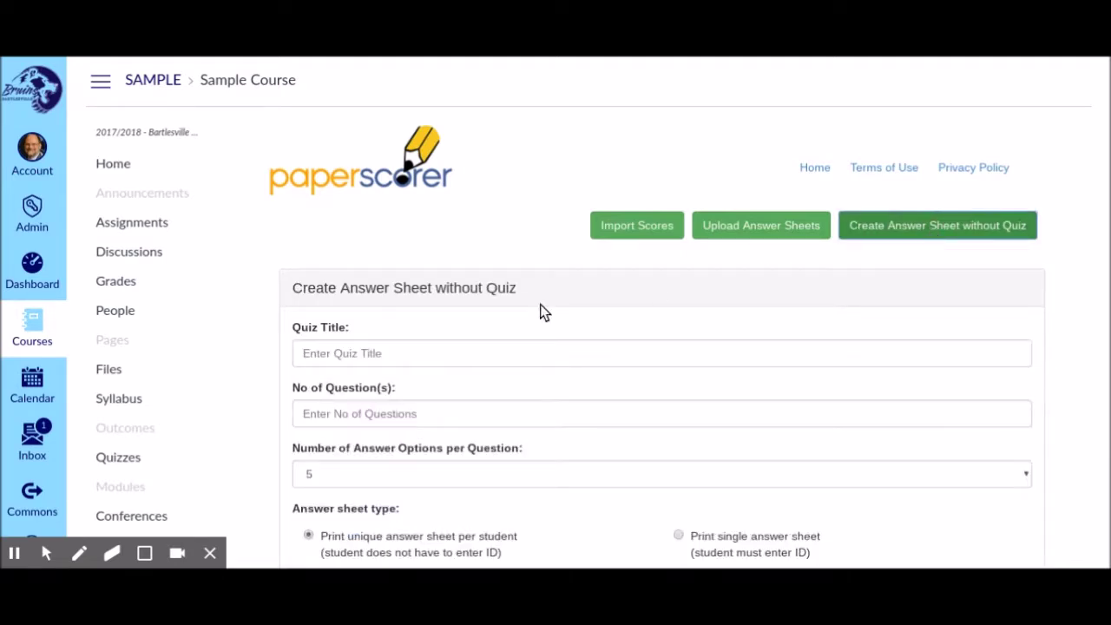
Title the answer sheet 'Sample Quiz for Paperscorer' with 2 questions
click(350, 354)
text(S)
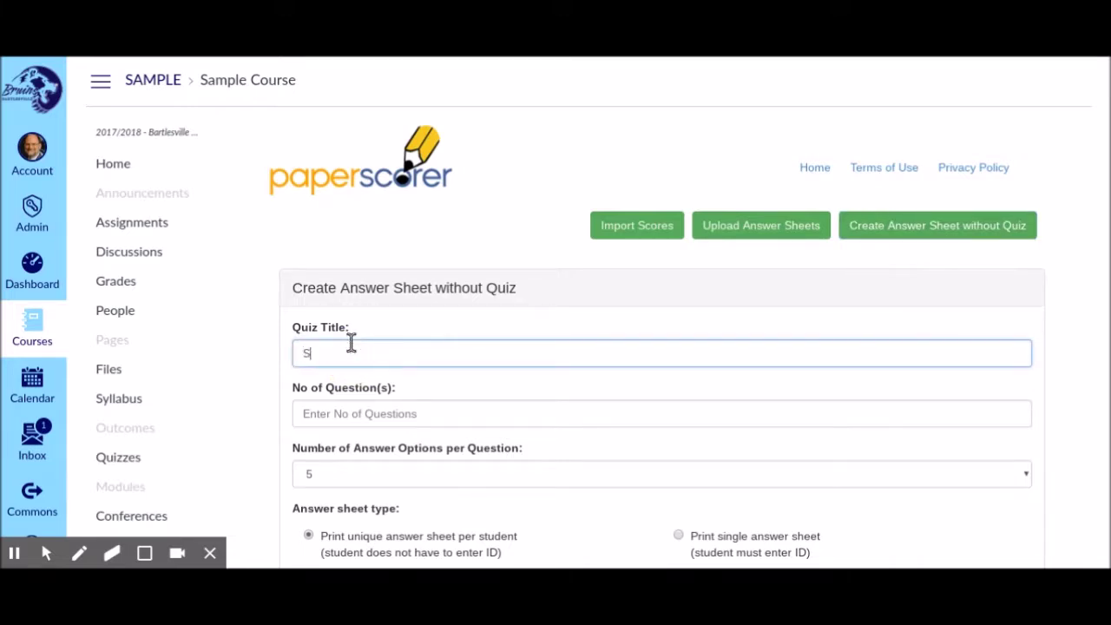
text(ample Quiz for Paperscorer)
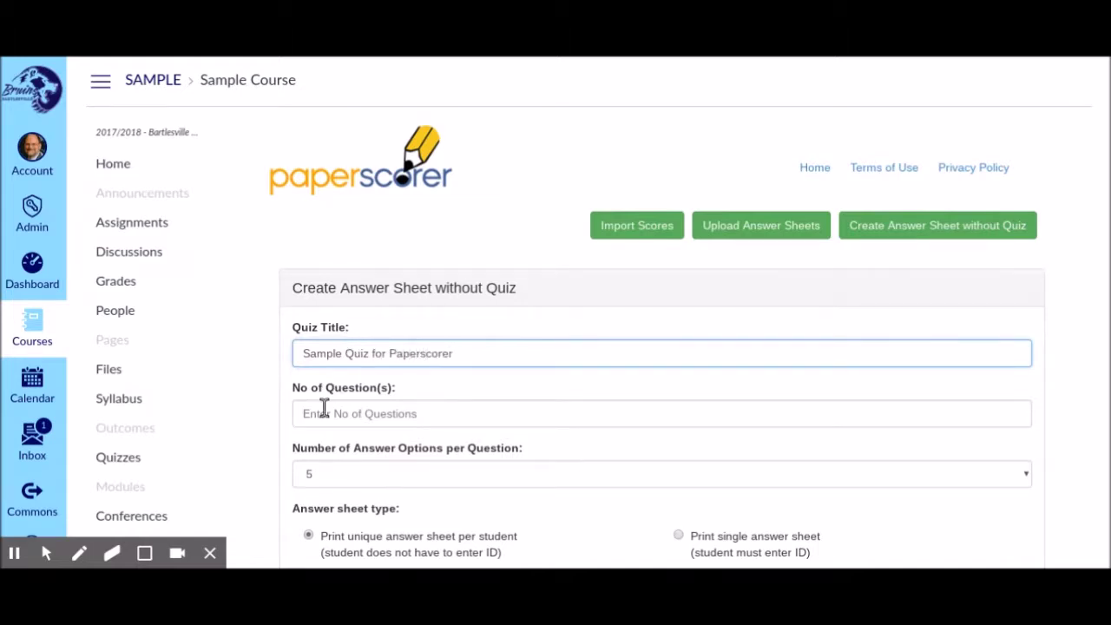
click(320, 415)
text(2)
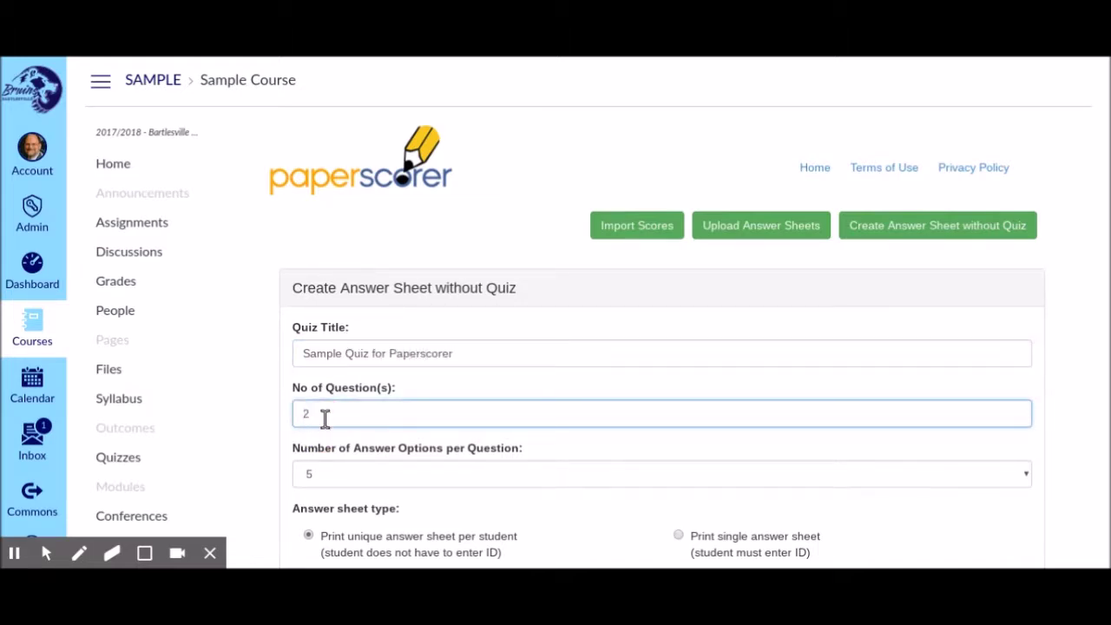
Set 4 answer options per question and choose a single shared answer sheet
click(342, 482)
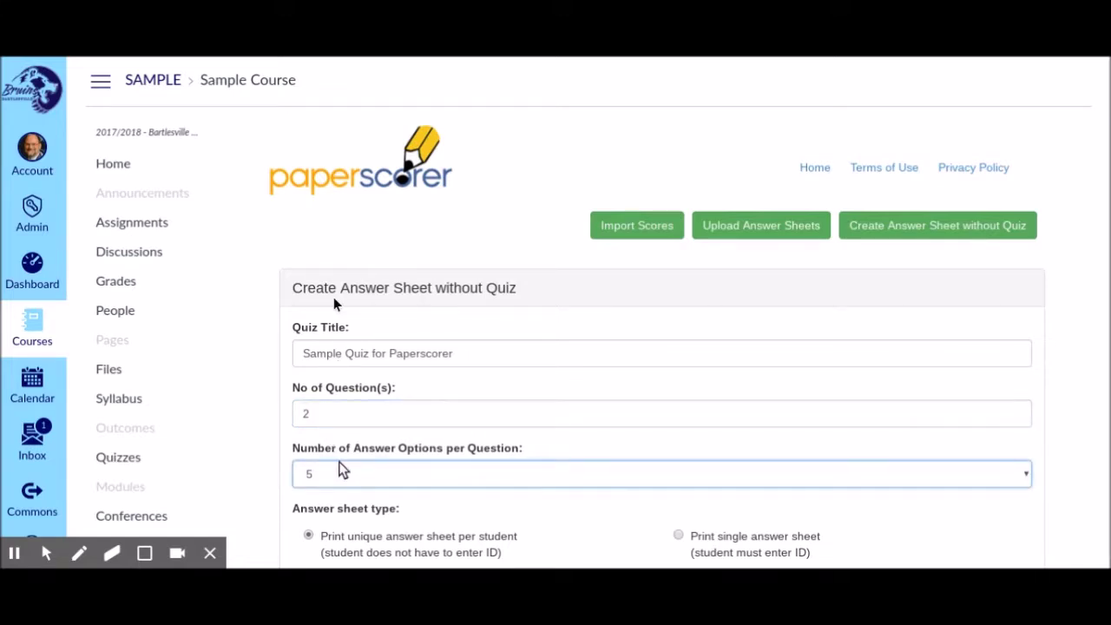
key(Up)
scroll(233, 456, down, 1)
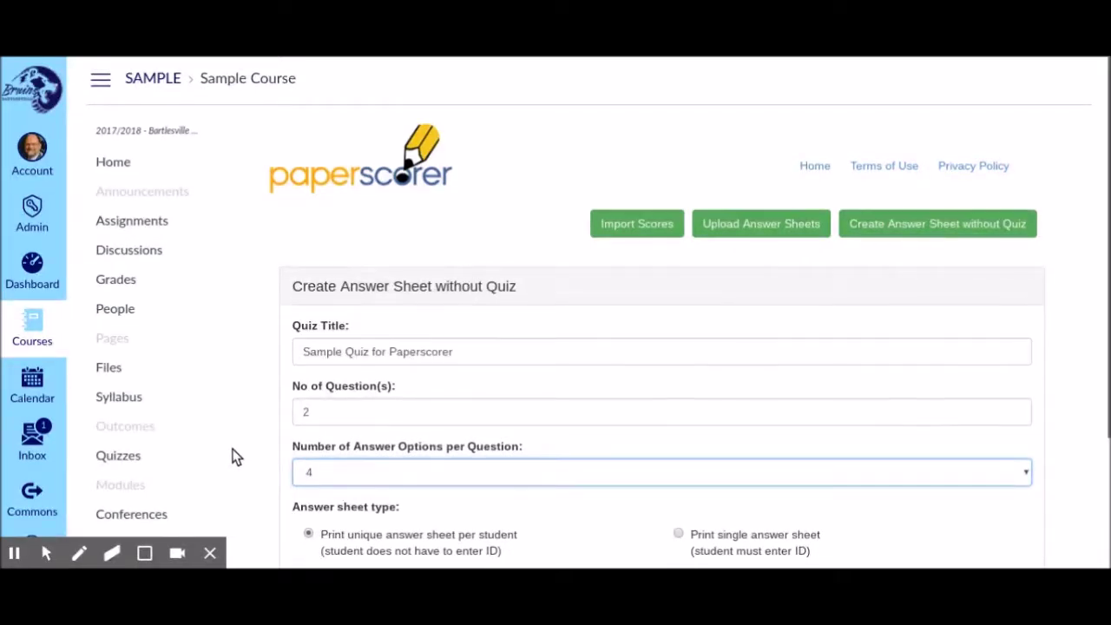
scroll(232, 455, down, 3)
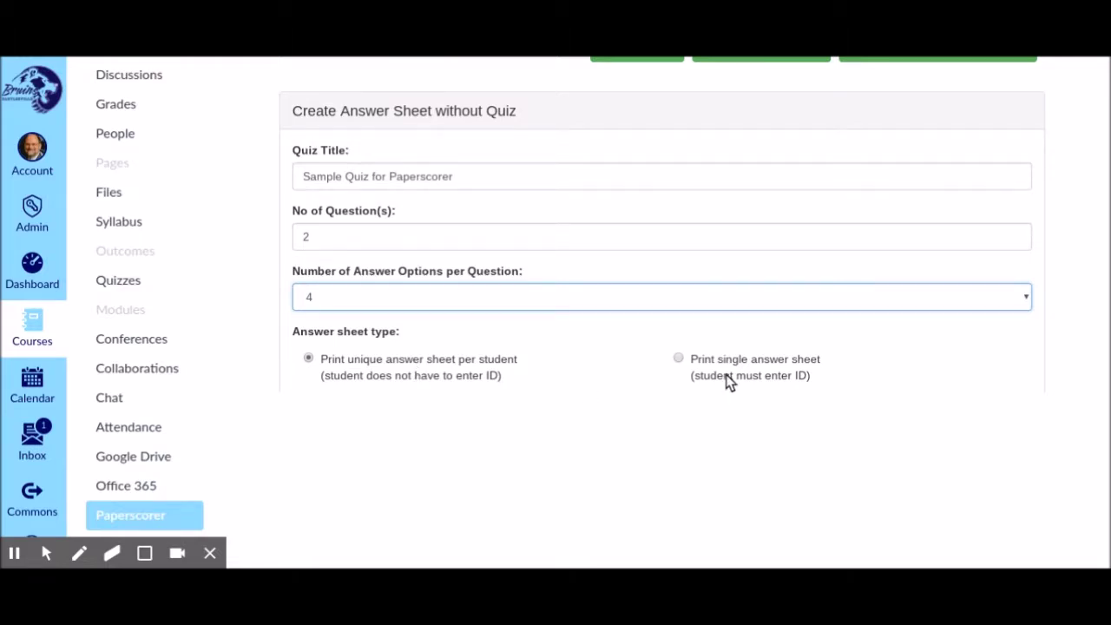
click(679, 359)
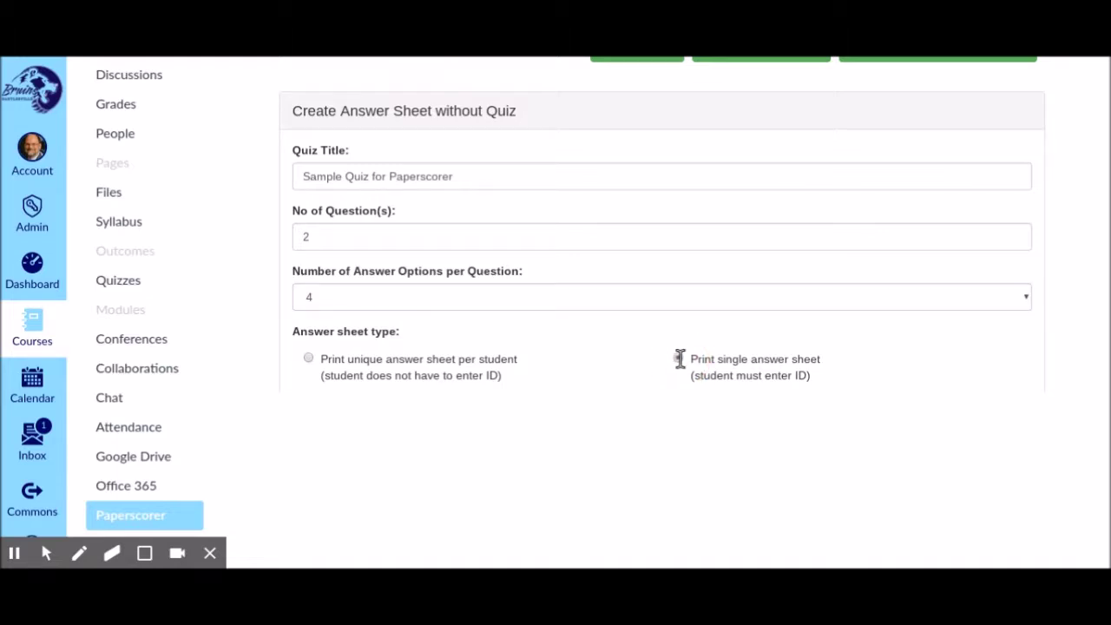
Switch the sheet type back to a unique answer sheet per student
scroll(652, 369, down, 3)
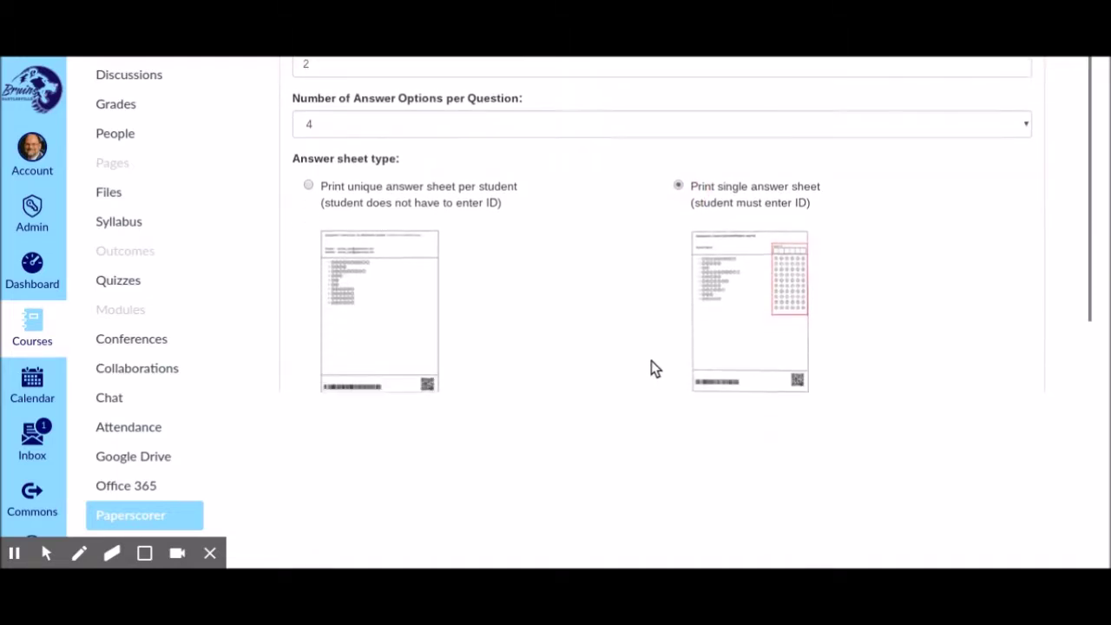
scroll(654, 369, down, 1)
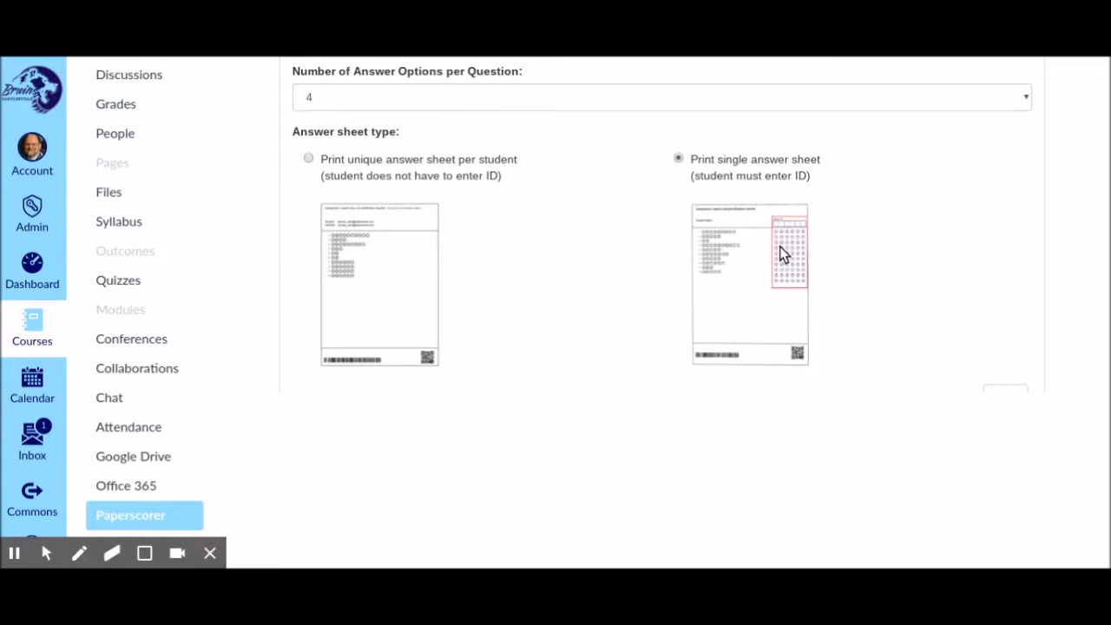
click(307, 159)
scroll(520, 204, down, 2)
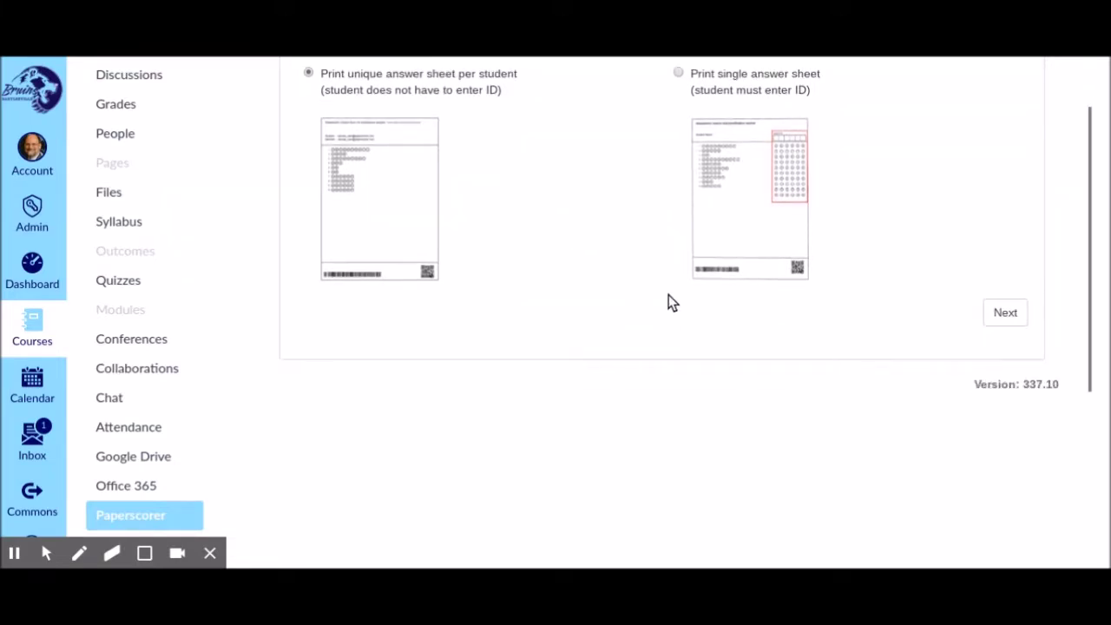
Mark B as question 1's correct answer and C as question 2's
click(1007, 314)
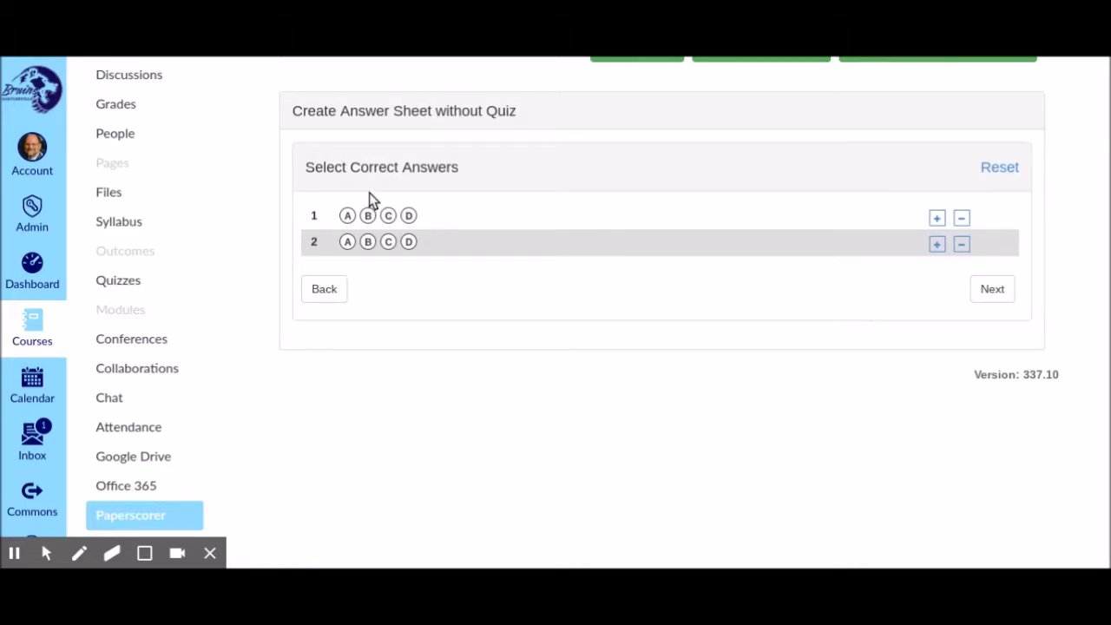
click(367, 215)
click(389, 242)
Adjust question 2's answer options so it offers choices A to E
click(937, 244)
click(961, 246)
click(937, 244)
click(937, 246)
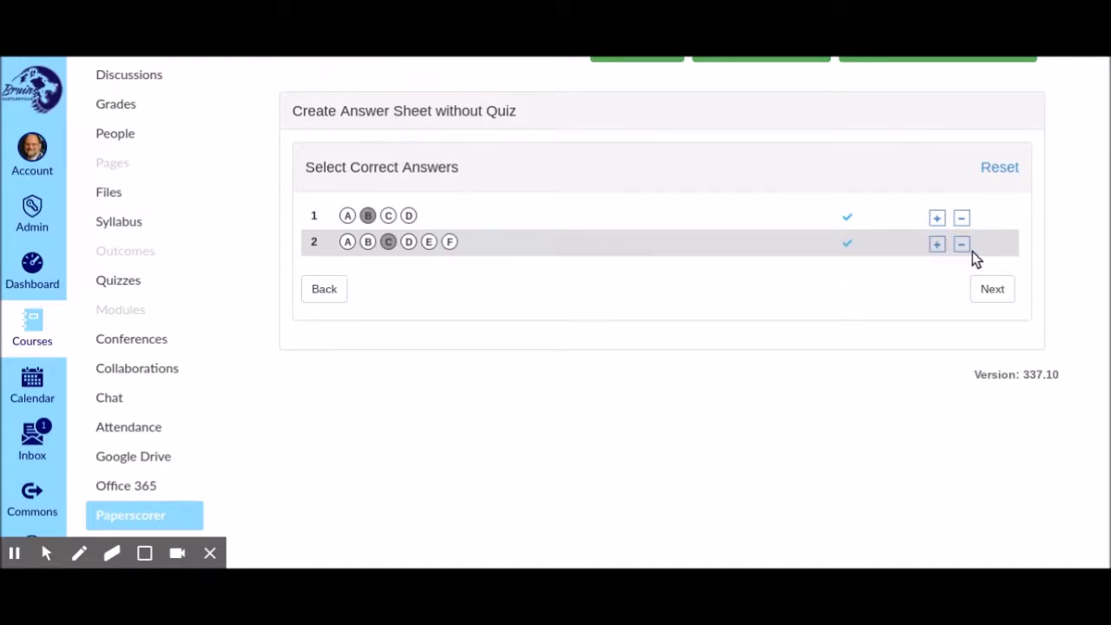
click(962, 246)
Check all three students and create their answer sheets
click(992, 291)
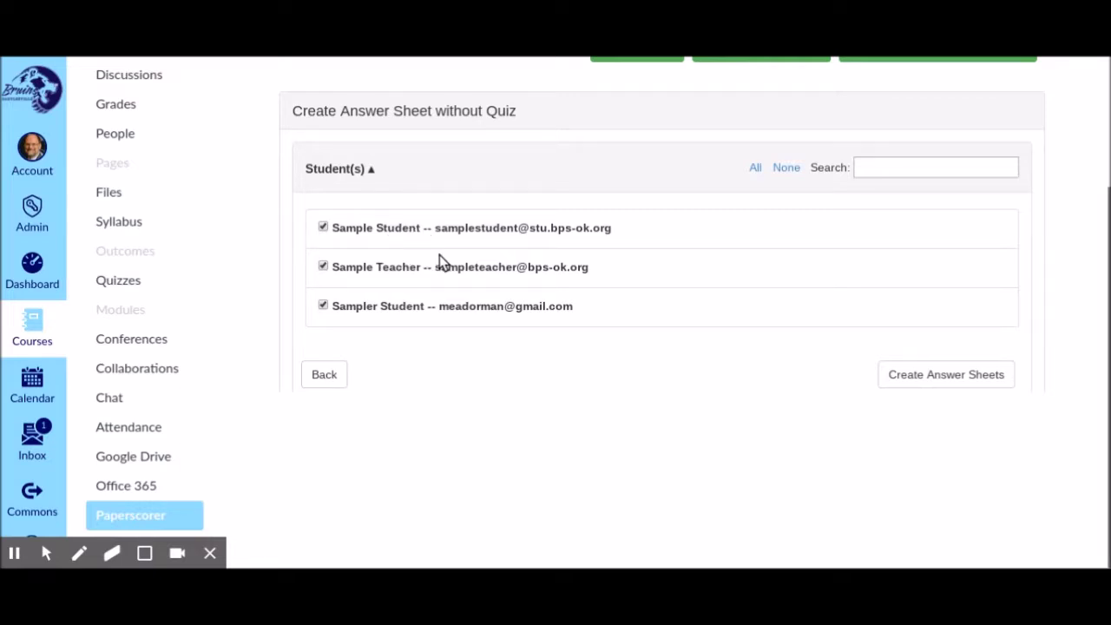
scroll(445, 256, up, 1)
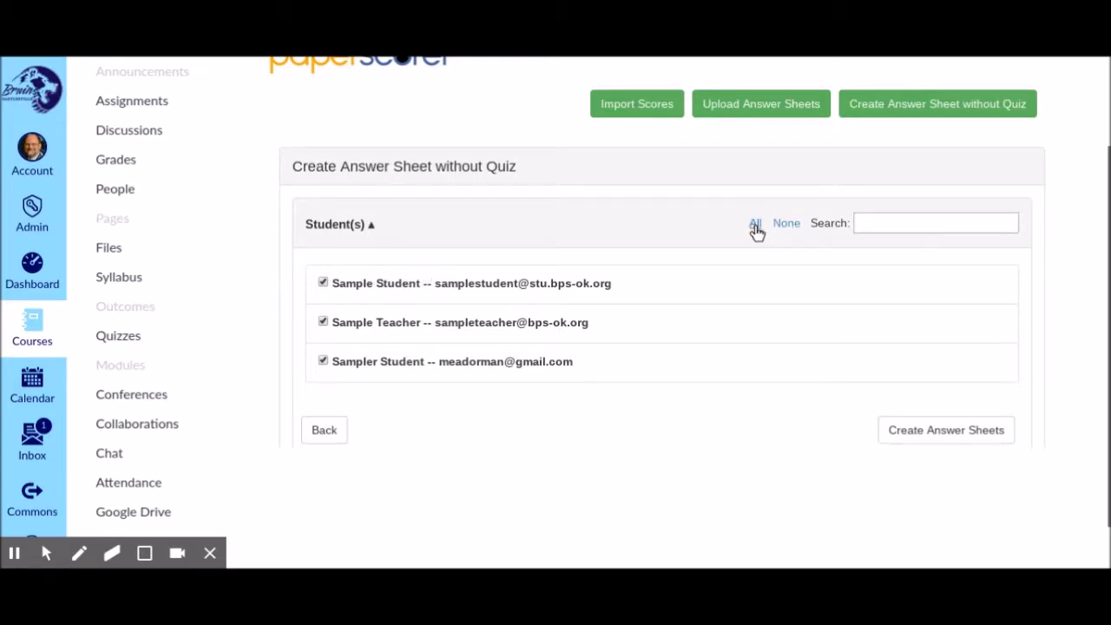
click(785, 225)
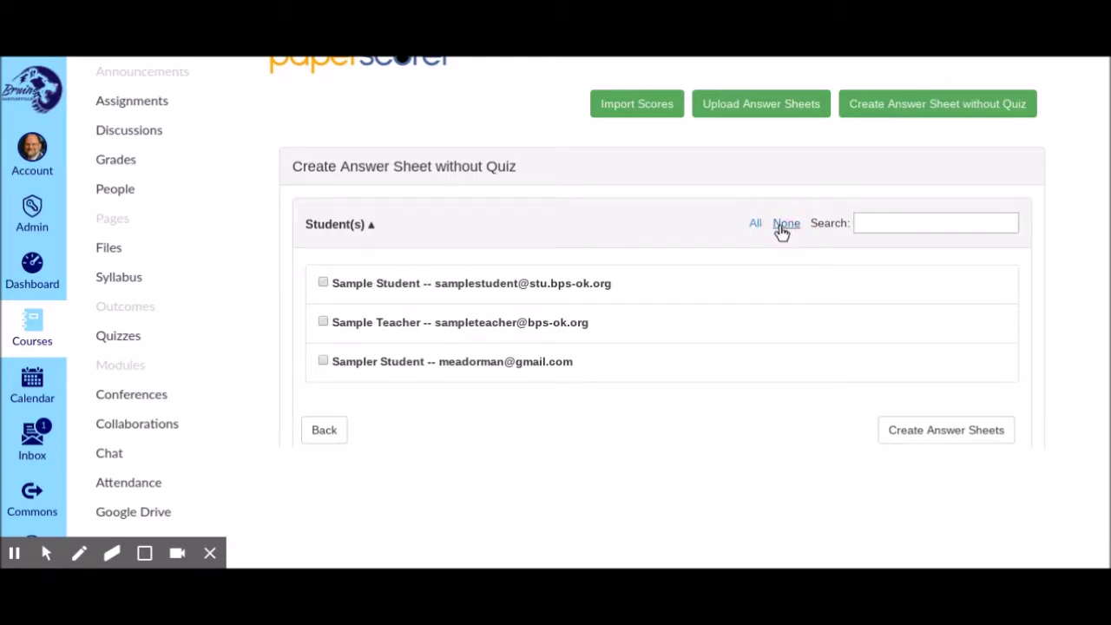
click(757, 224)
click(323, 282)
click(323, 322)
click(323, 282)
click(322, 322)
click(919, 430)
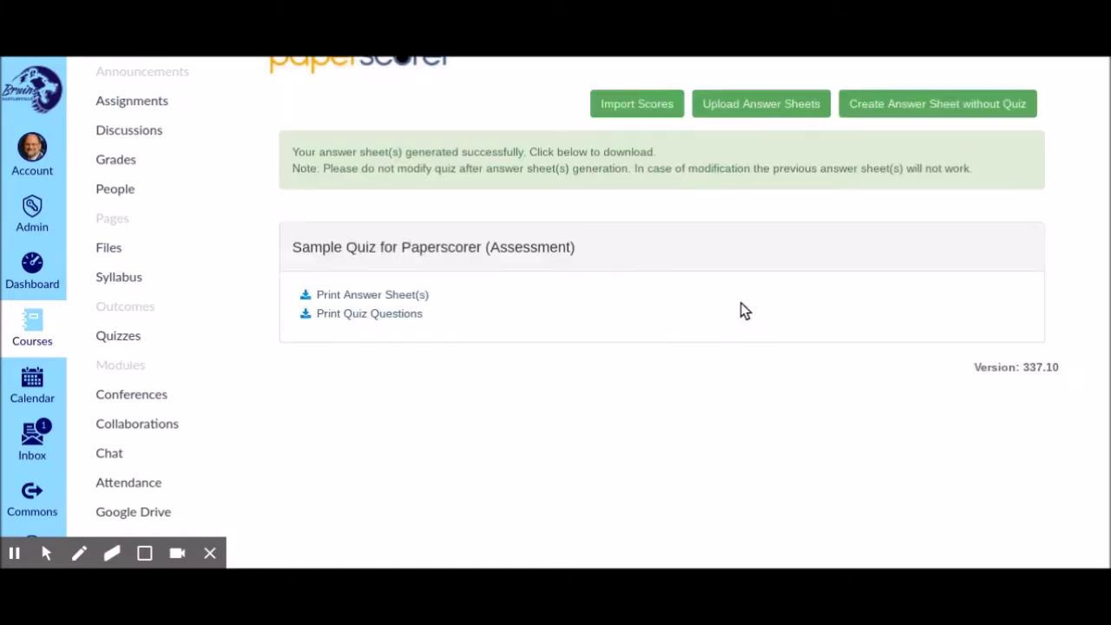
Scroll through the per-student bubble sheets for Sample Quiz for Paperscorer
scroll(515, 292, up, 1)
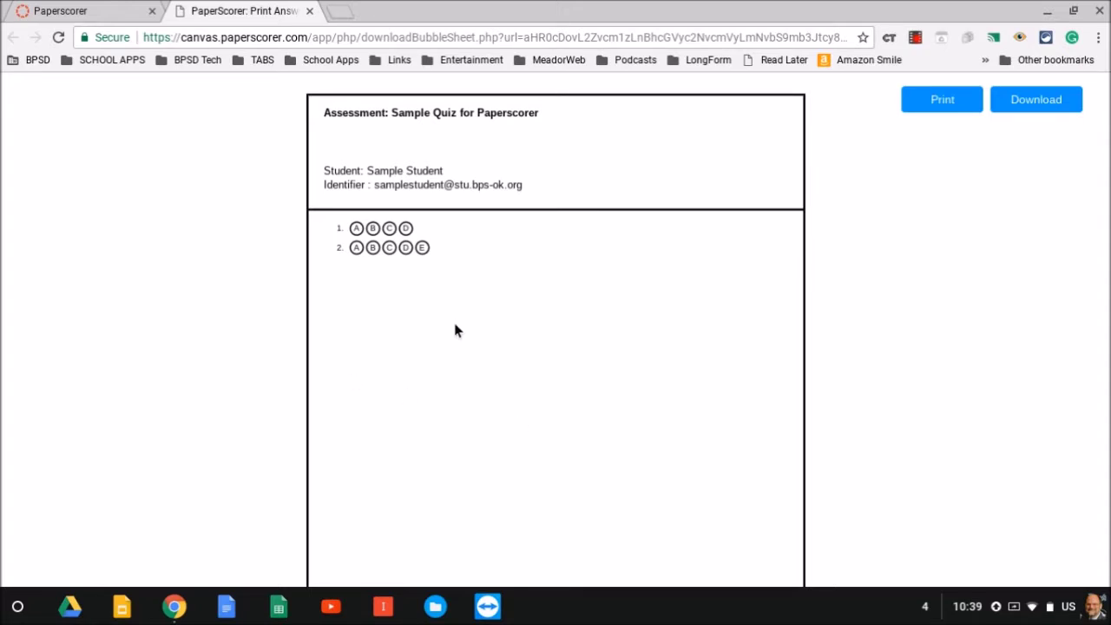
scroll(456, 326, down, 15)
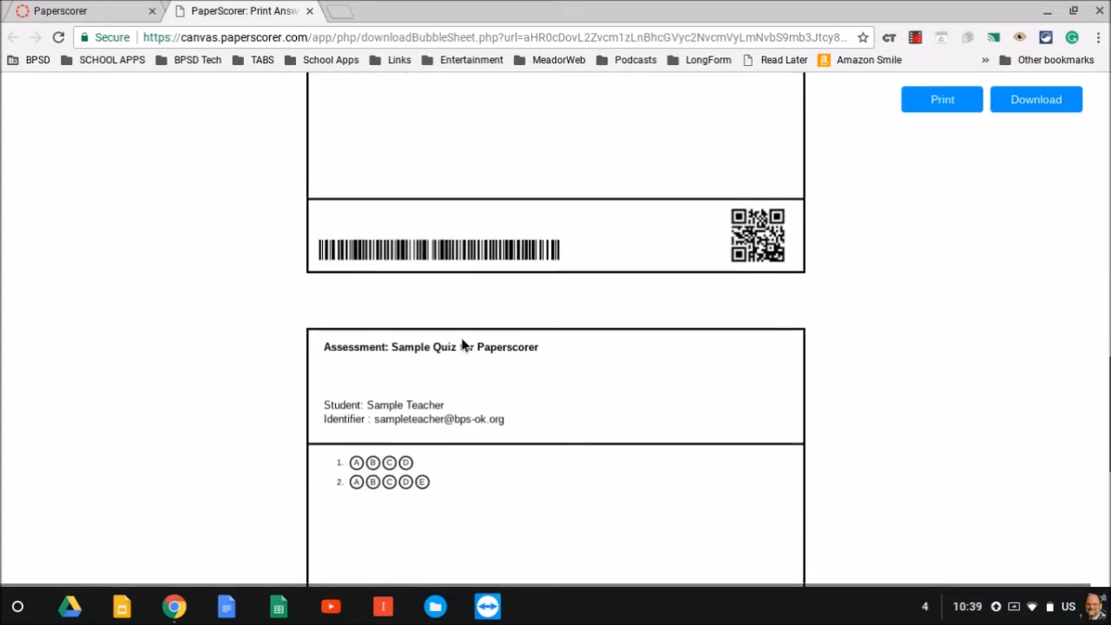
scroll(464, 346, down, 15)
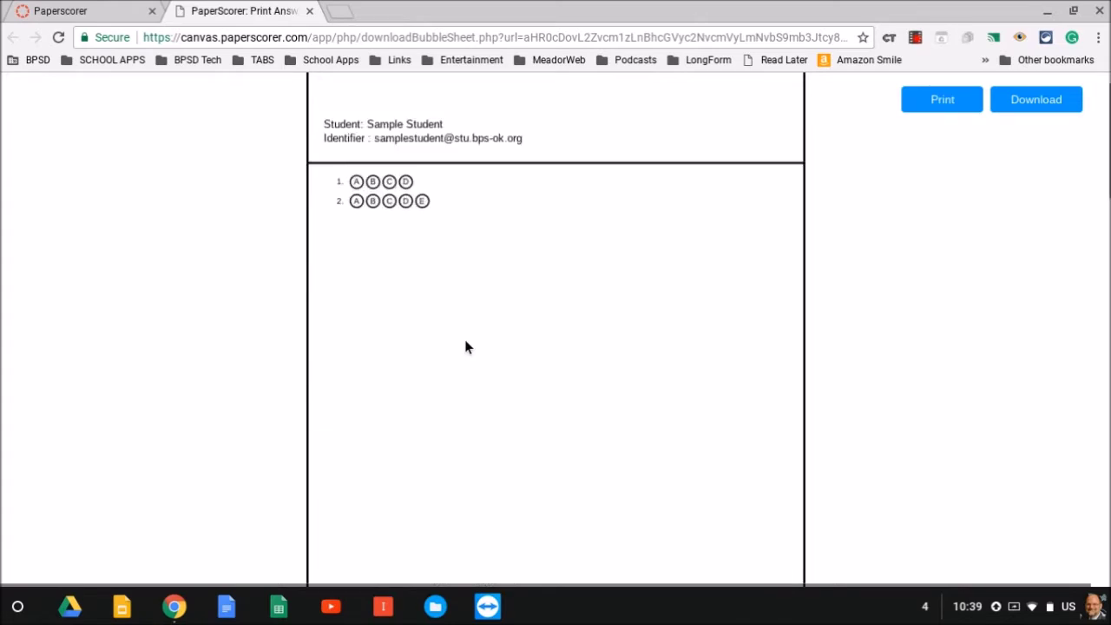
scroll(465, 347, up, 1)
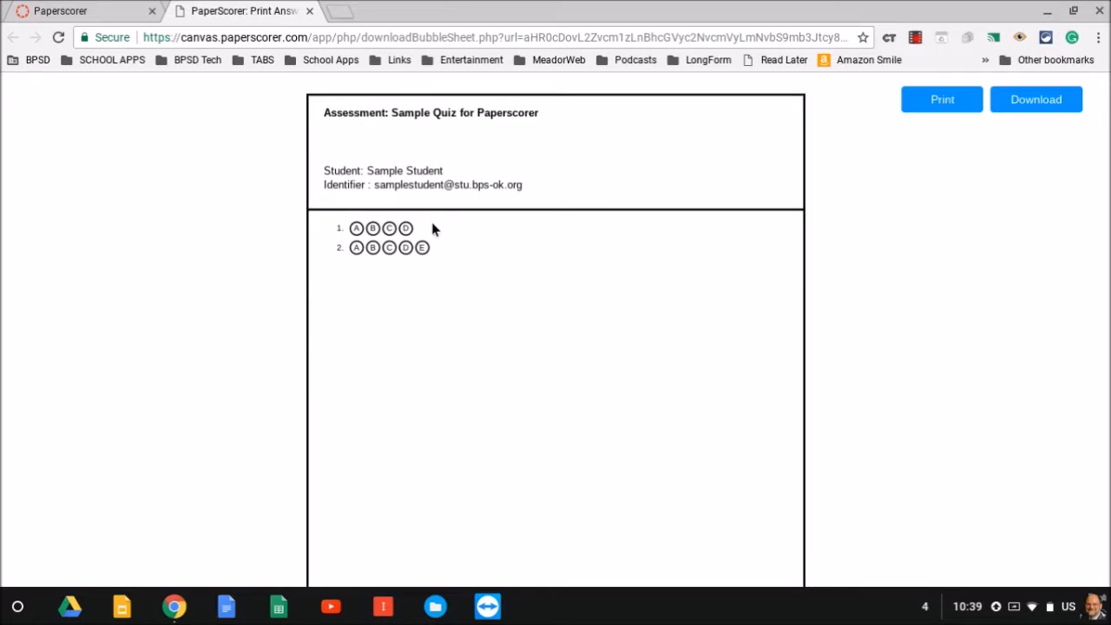
Return to the Paperscorer tab and open Quizzes to find Sample Quiz for Paperscorer
click(87, 12)
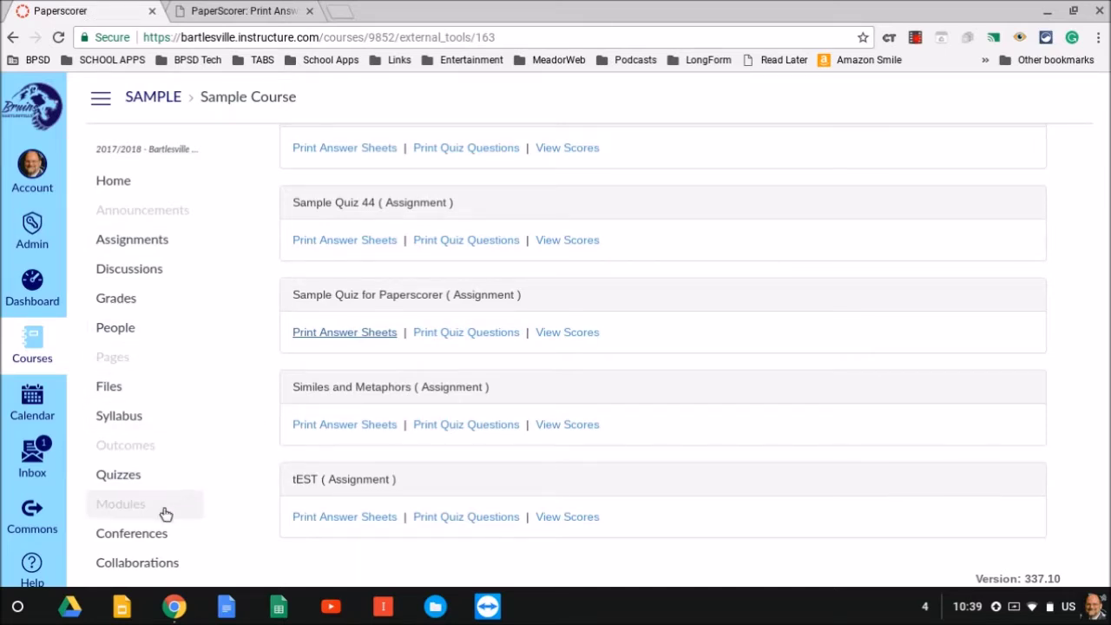
scroll(205, 486, down, 1)
scroll(191, 473, down, 1)
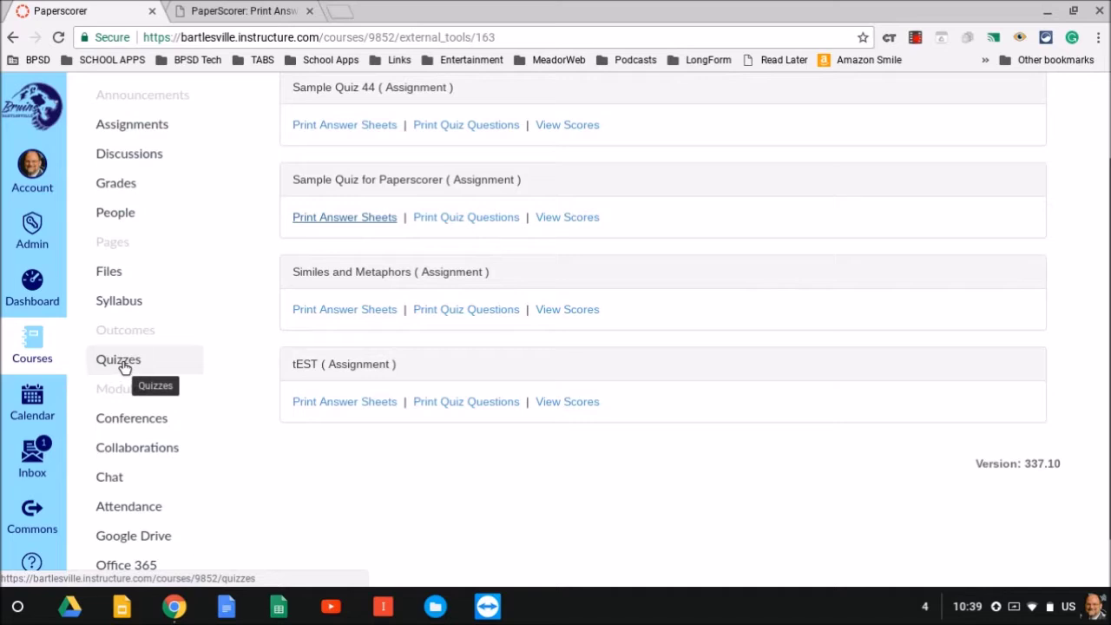
click(122, 363)
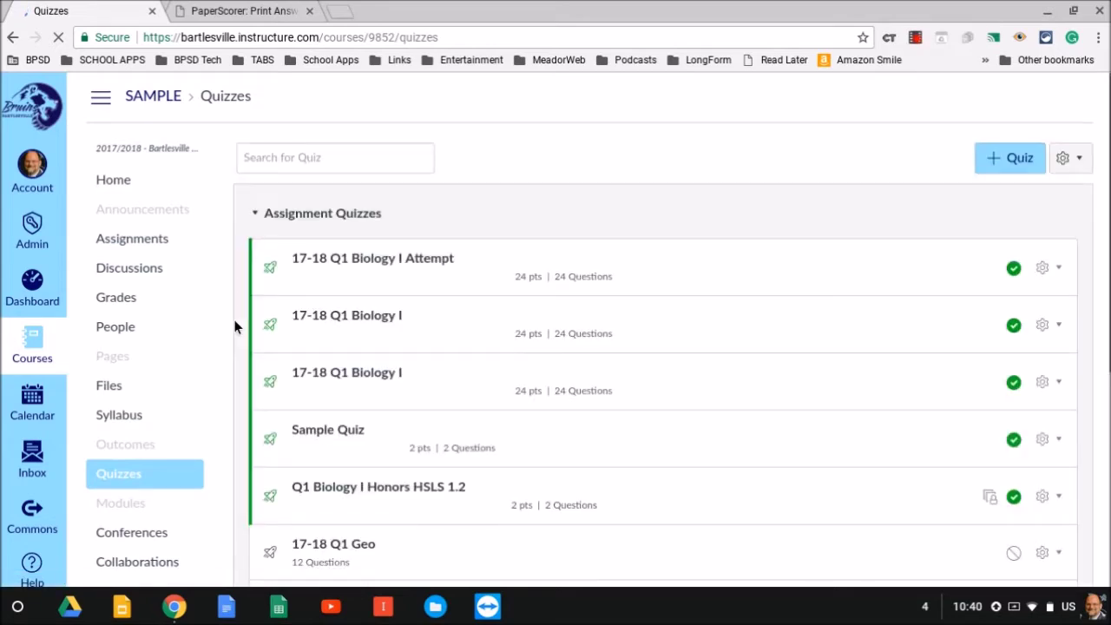
scroll(238, 323, down, 3)
scroll(247, 322, down, 2)
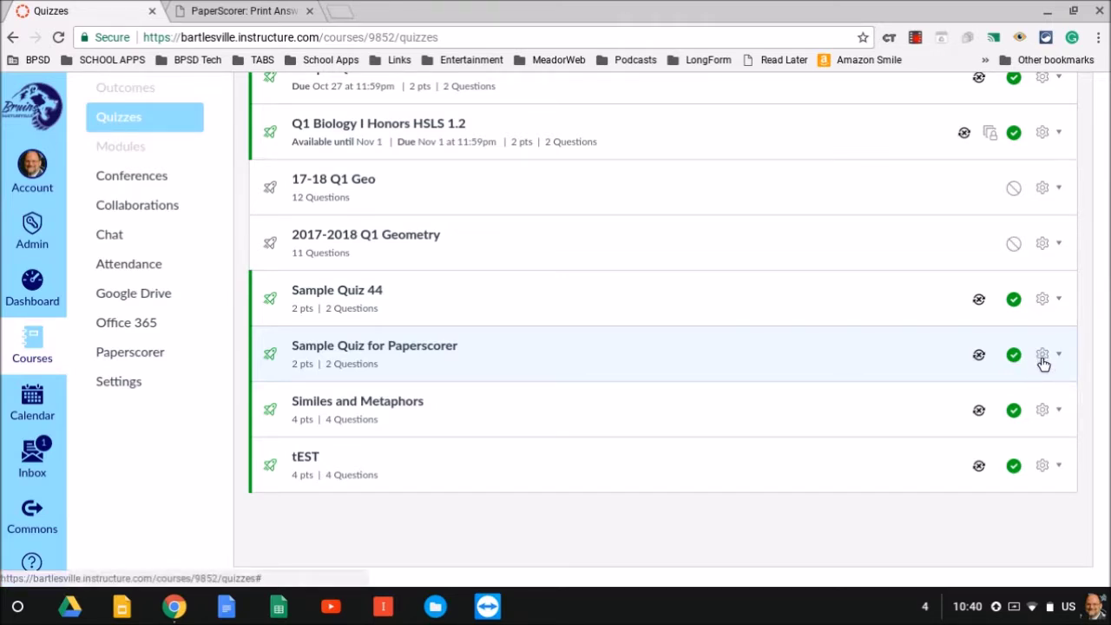
Open Sample Quiz for Paperscorer's edit page and scroll down to its quiz Options
click(1044, 359)
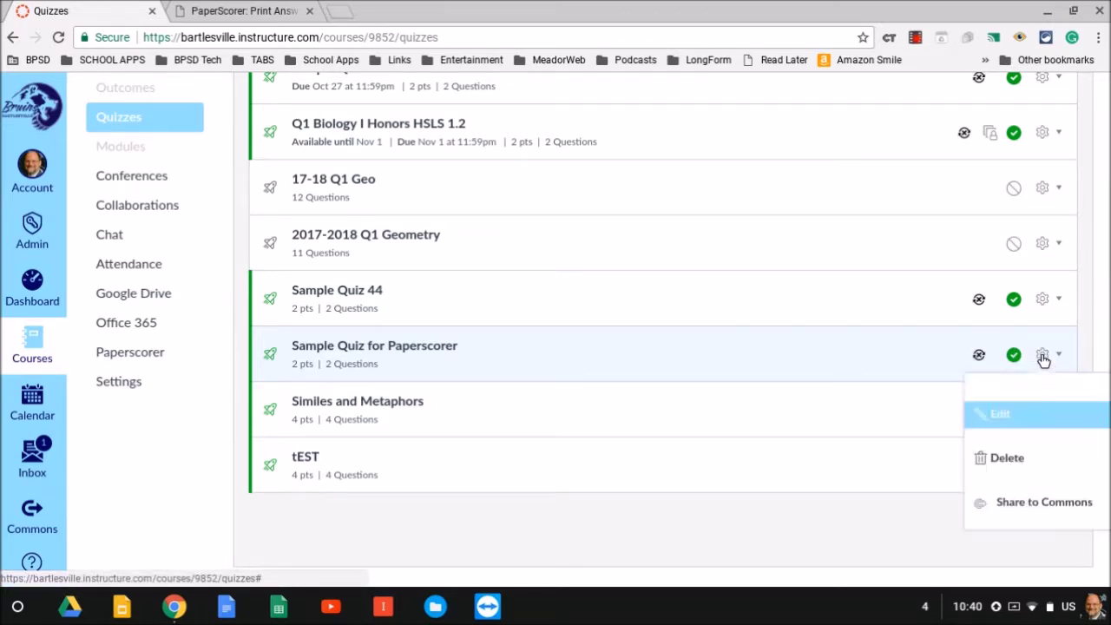
click(1000, 424)
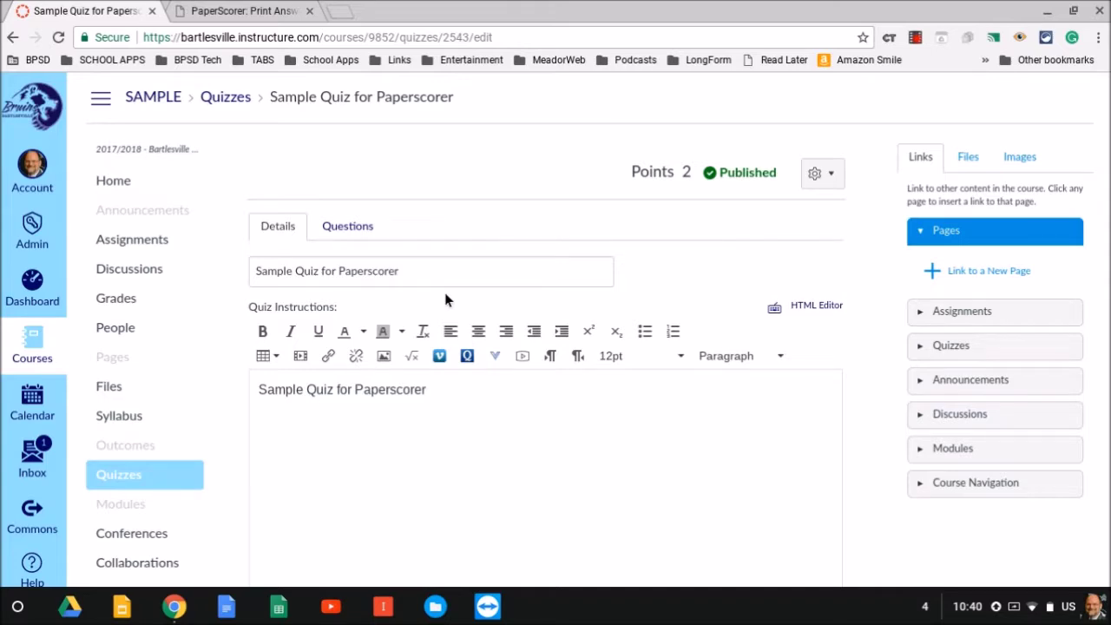
scroll(444, 296, down, 3)
scroll(429, 295, down, 6)
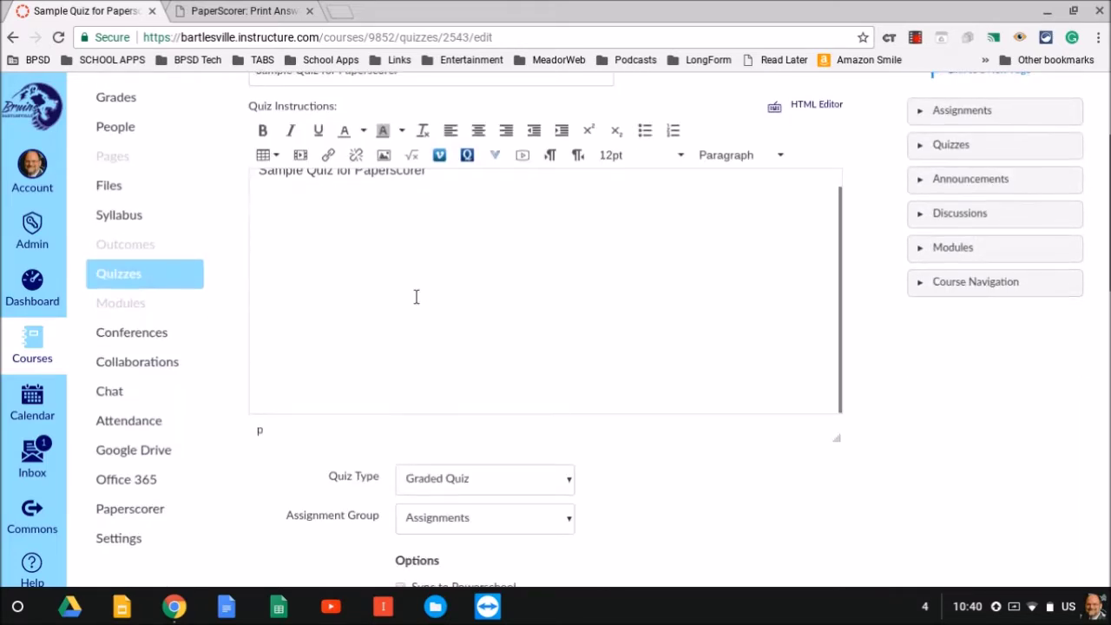
scroll(338, 287, down, 2)
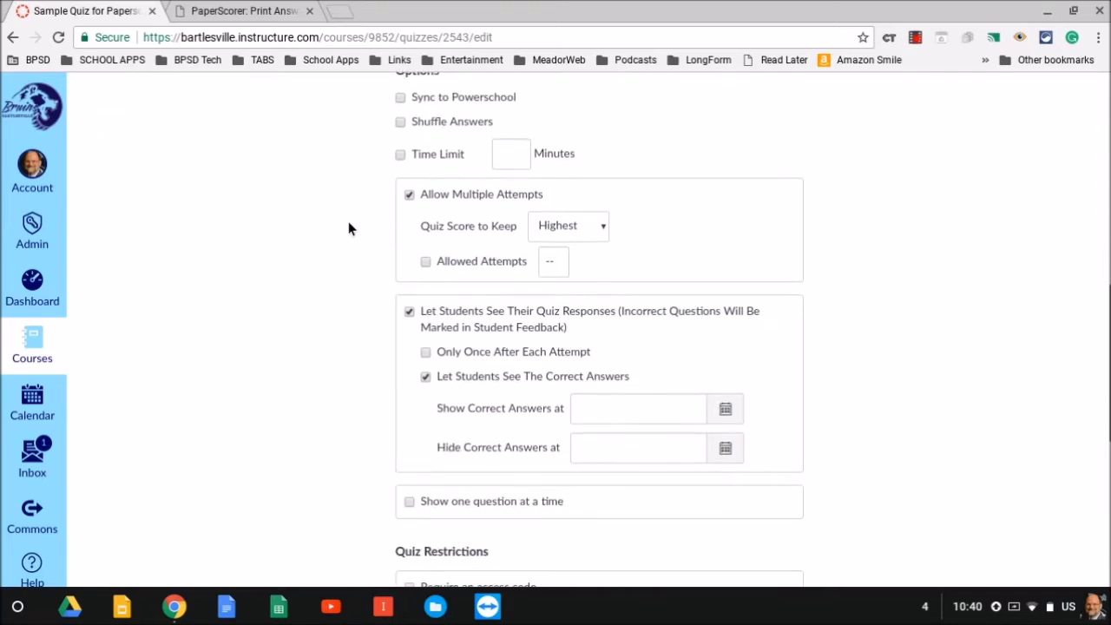
Disable multiple attempts and response viewing, then require an access code and enter the code
click(408, 196)
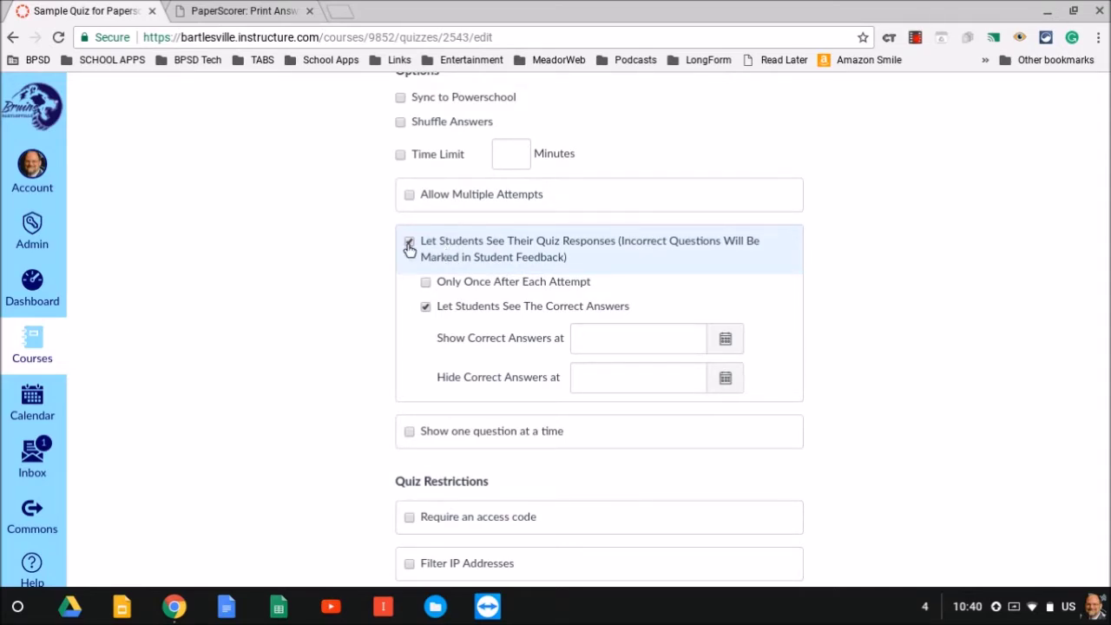
click(409, 243)
scroll(328, 324, down, 4)
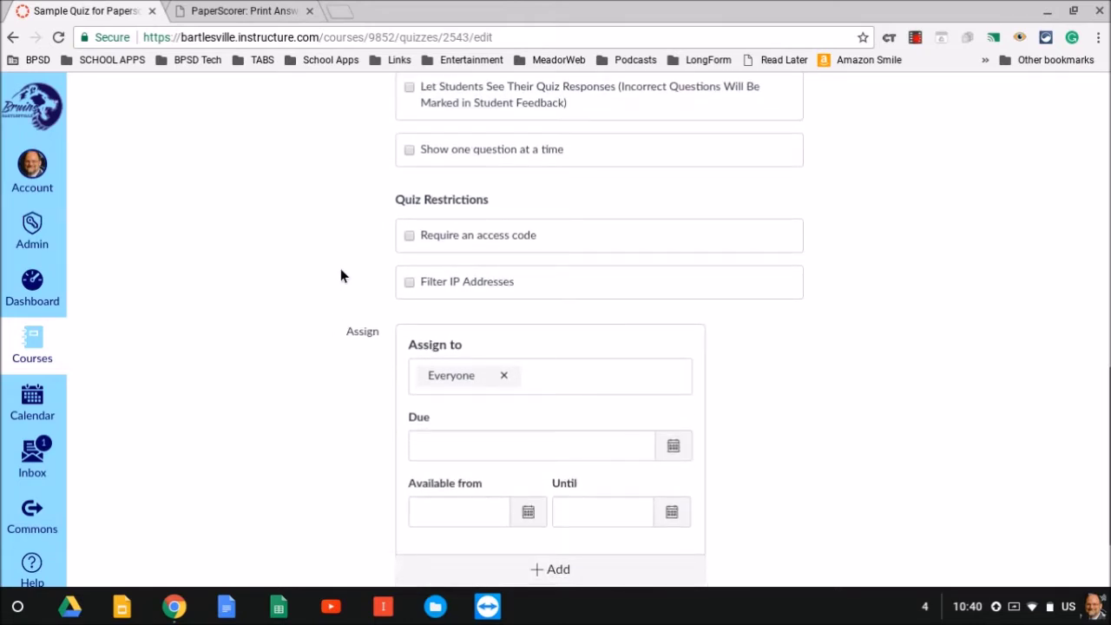
click(410, 238)
click(445, 266)
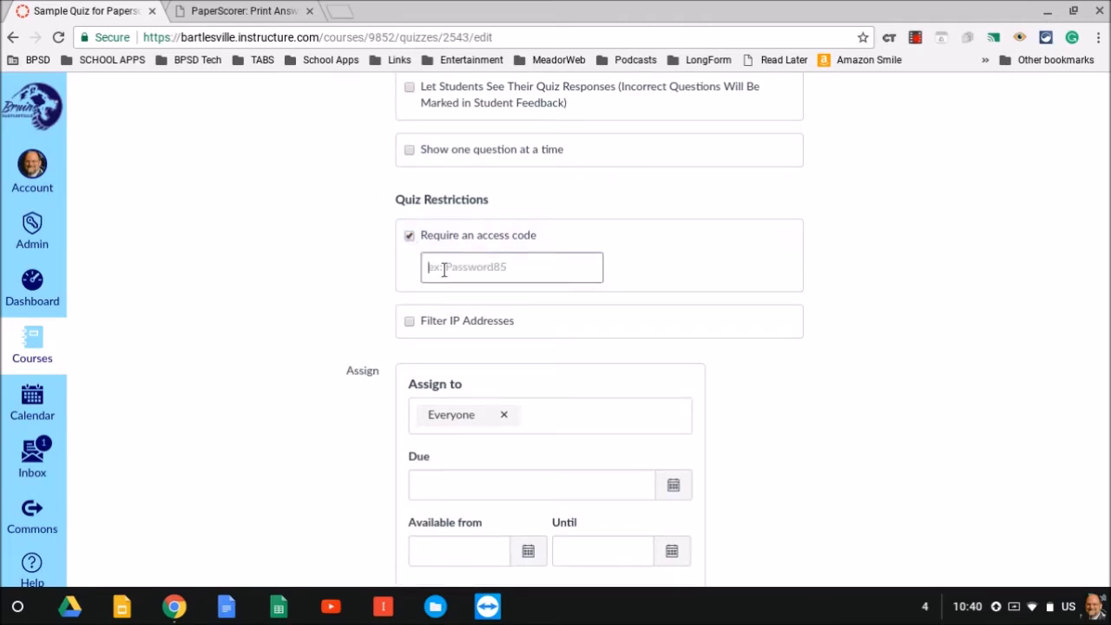
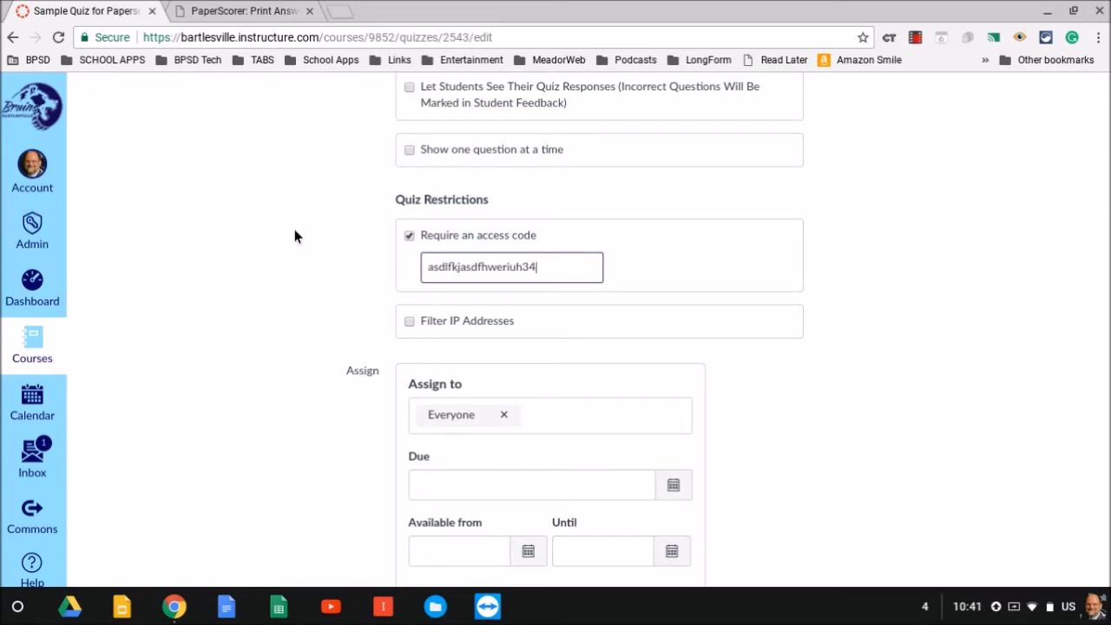
scroll(294, 236, down, 3)
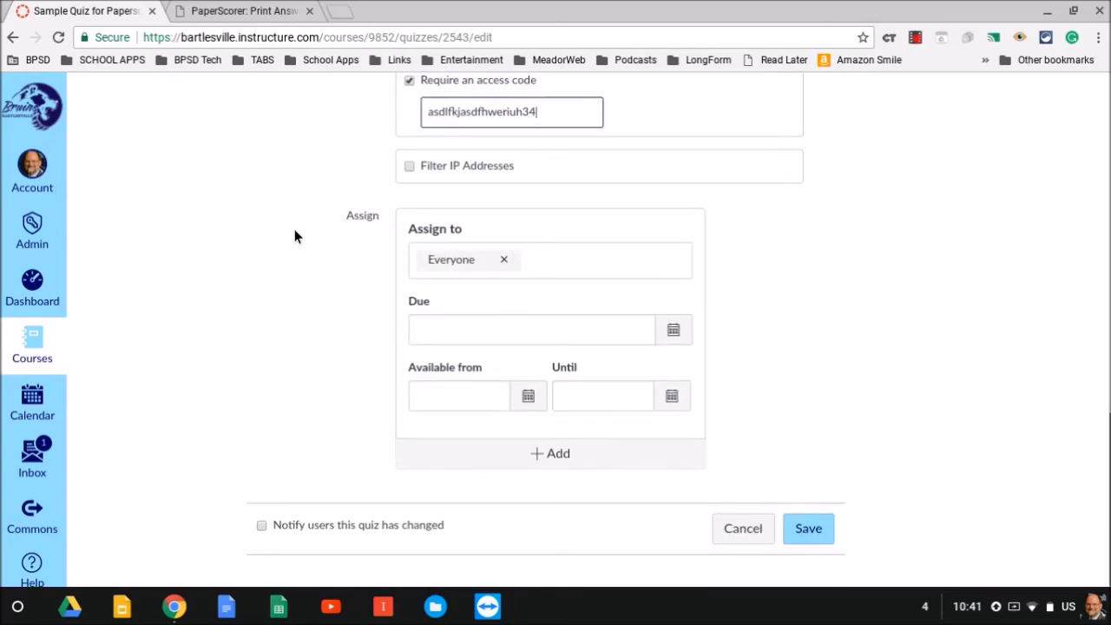
Set the quiz due date to October 27 at 11:59pm and save the quiz
click(675, 333)
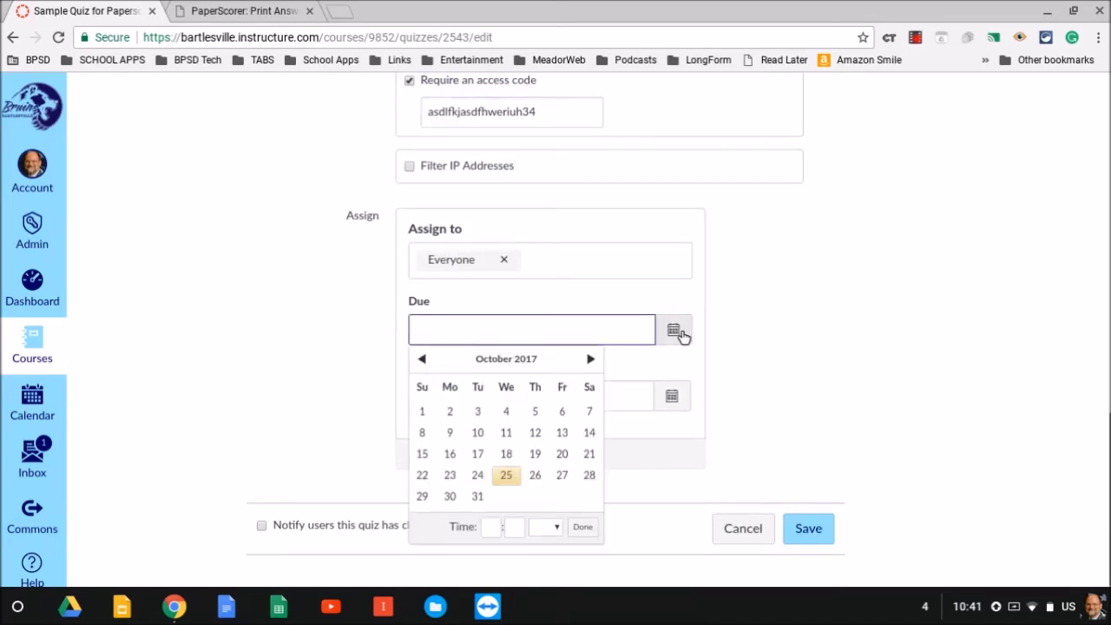
click(562, 475)
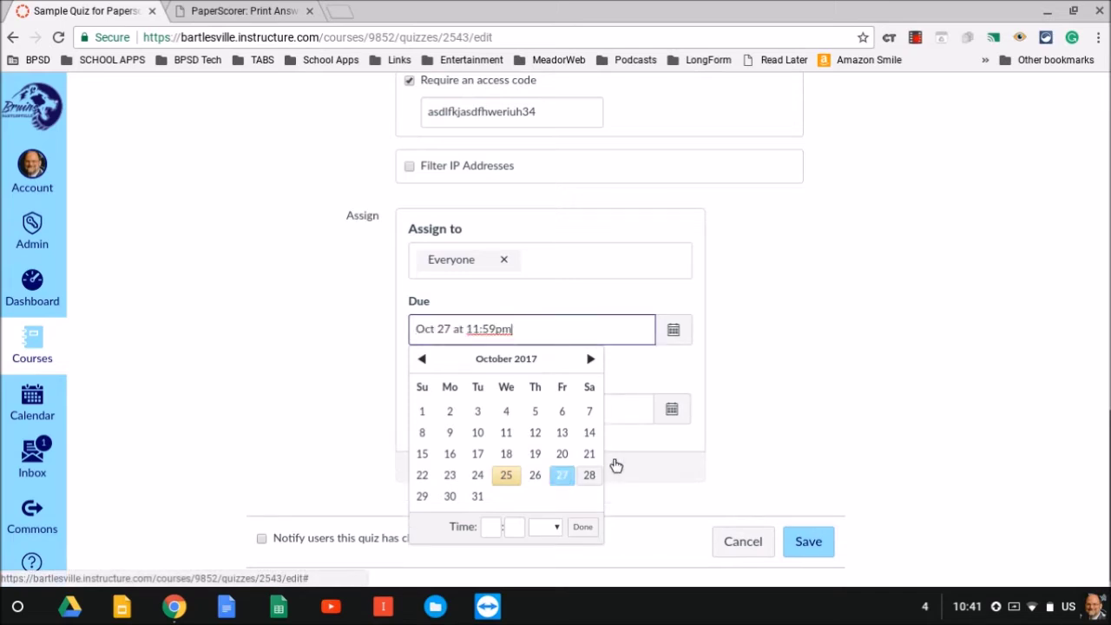
click(751, 366)
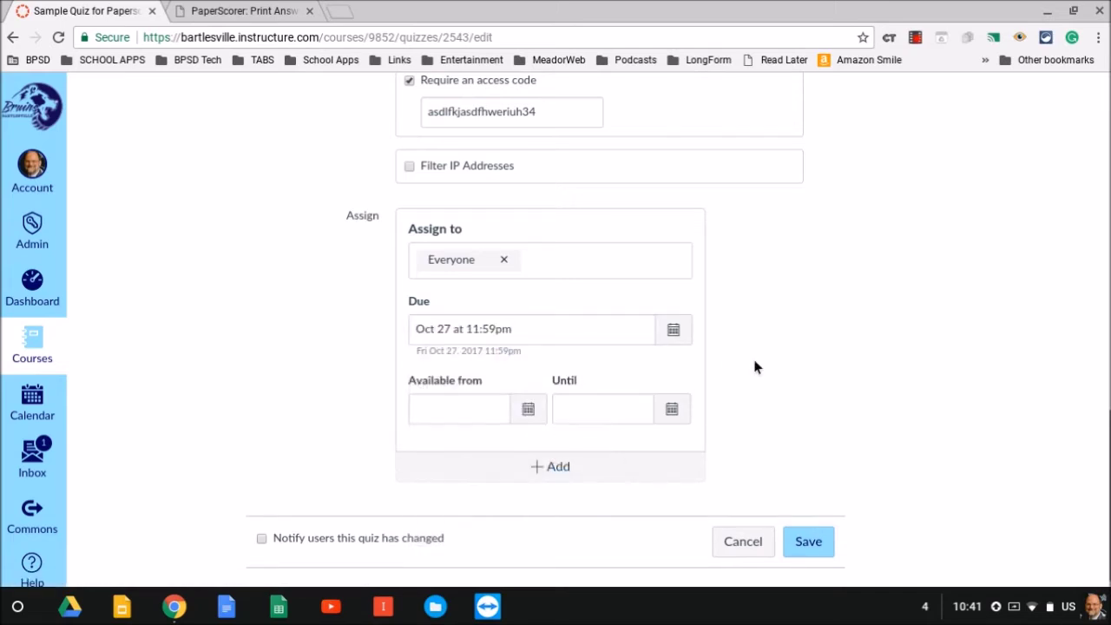
click(814, 540)
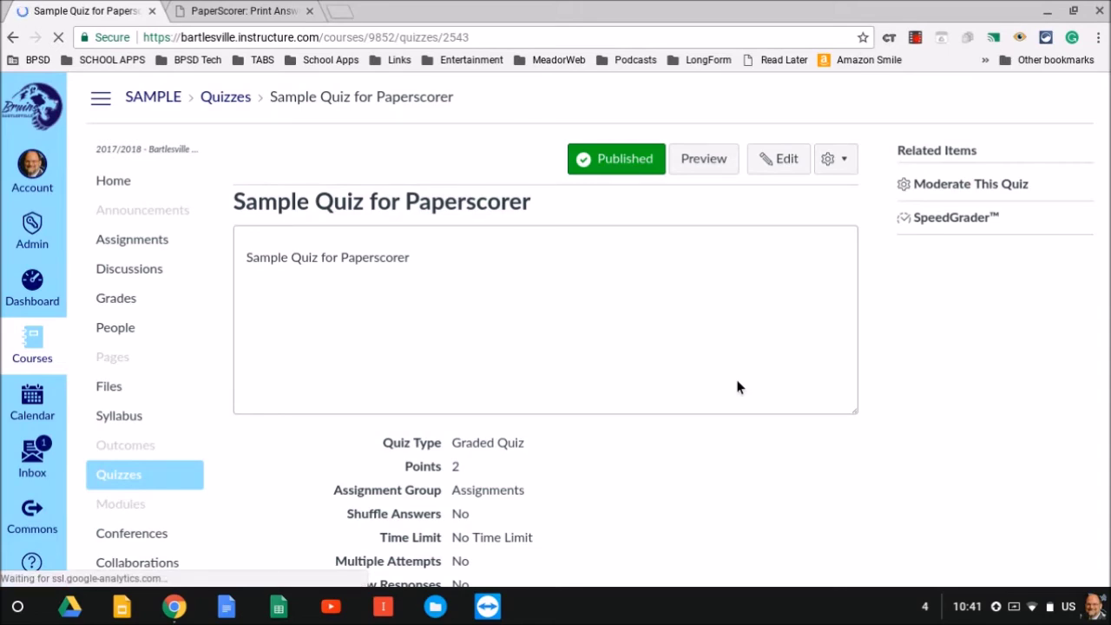
scroll(541, 359, down, 2)
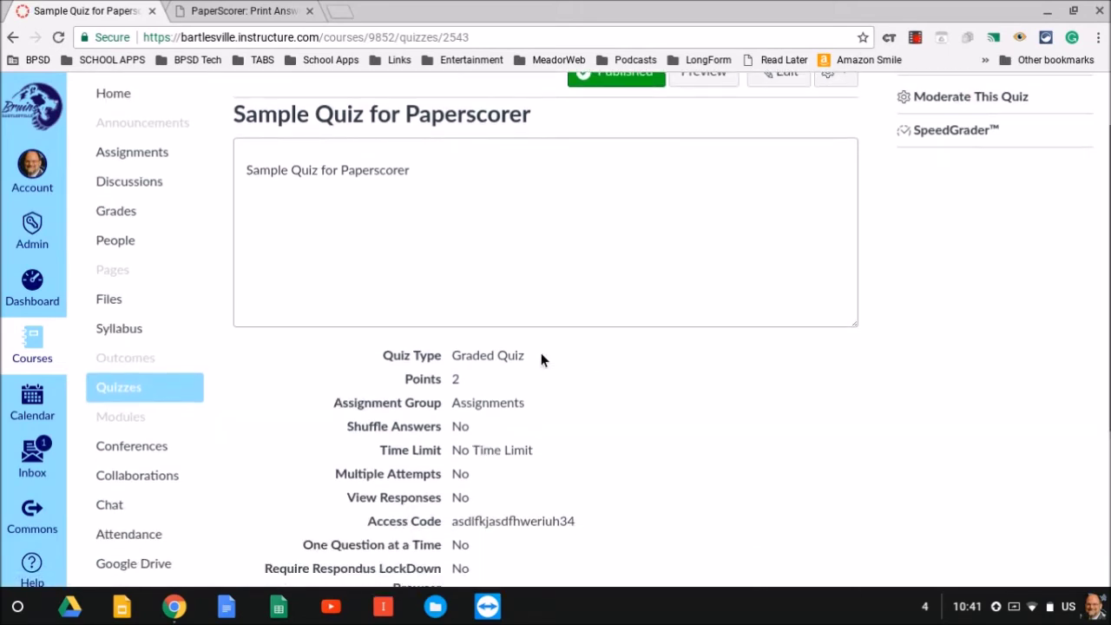
scroll(541, 359, down, 2)
scroll(498, 387, up, 3)
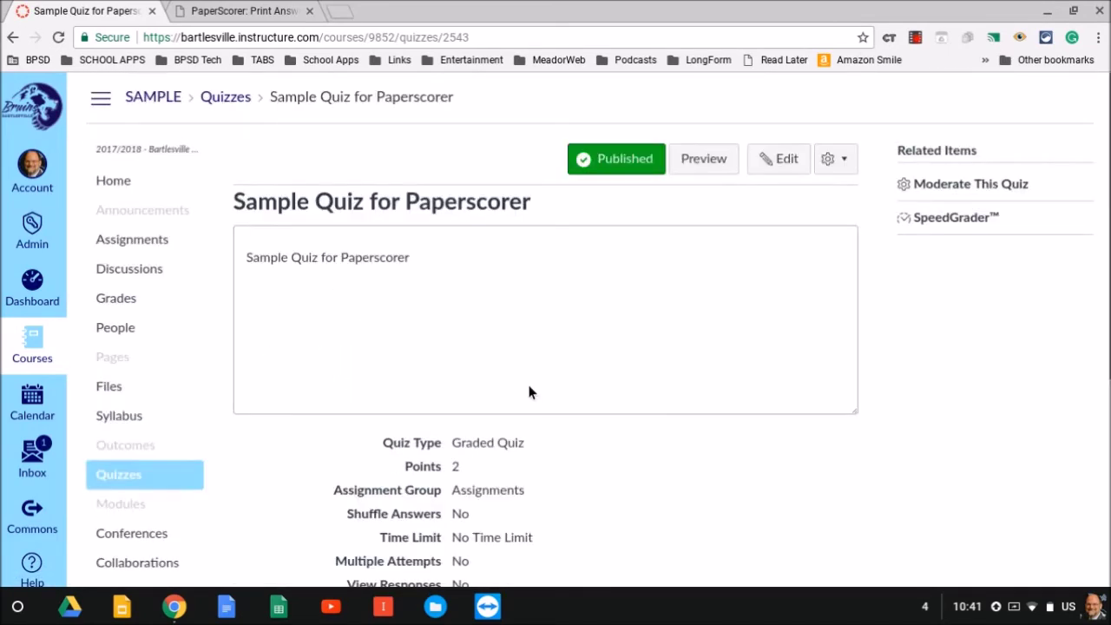